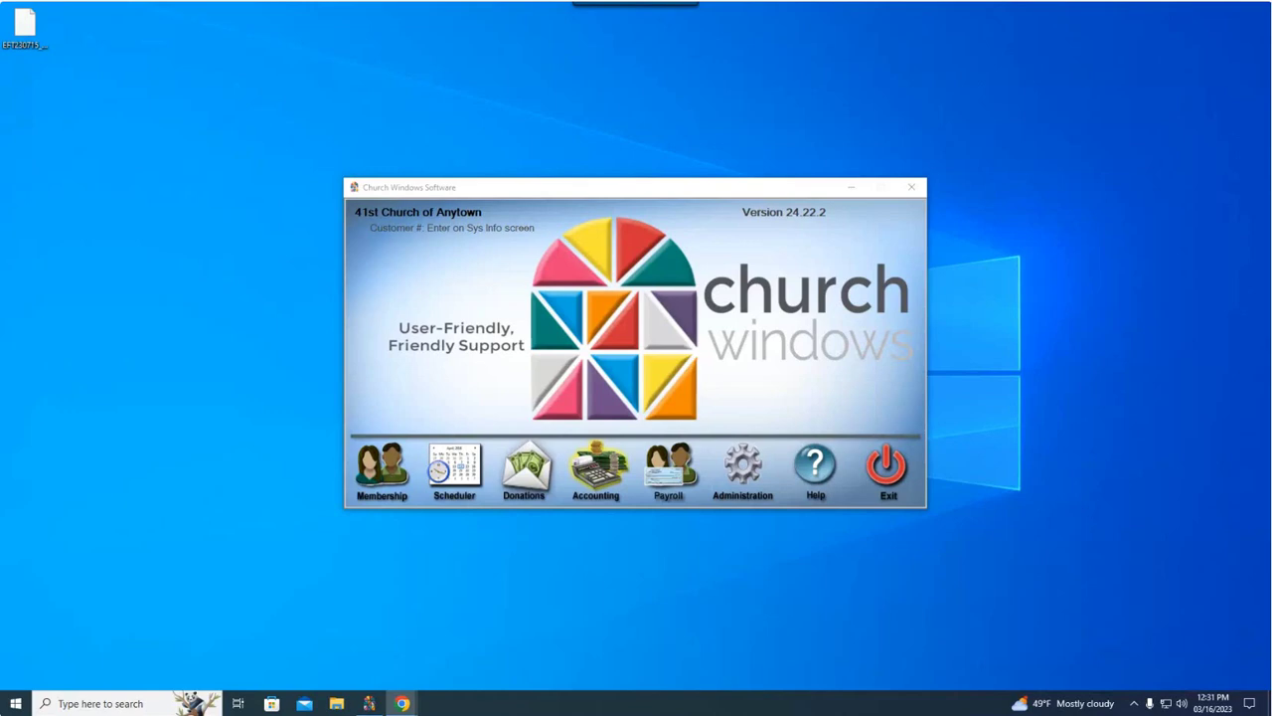
Open the Accounting module and use Quick Pay in Pay Bills to view the outstanding bills
left_click(596, 488)
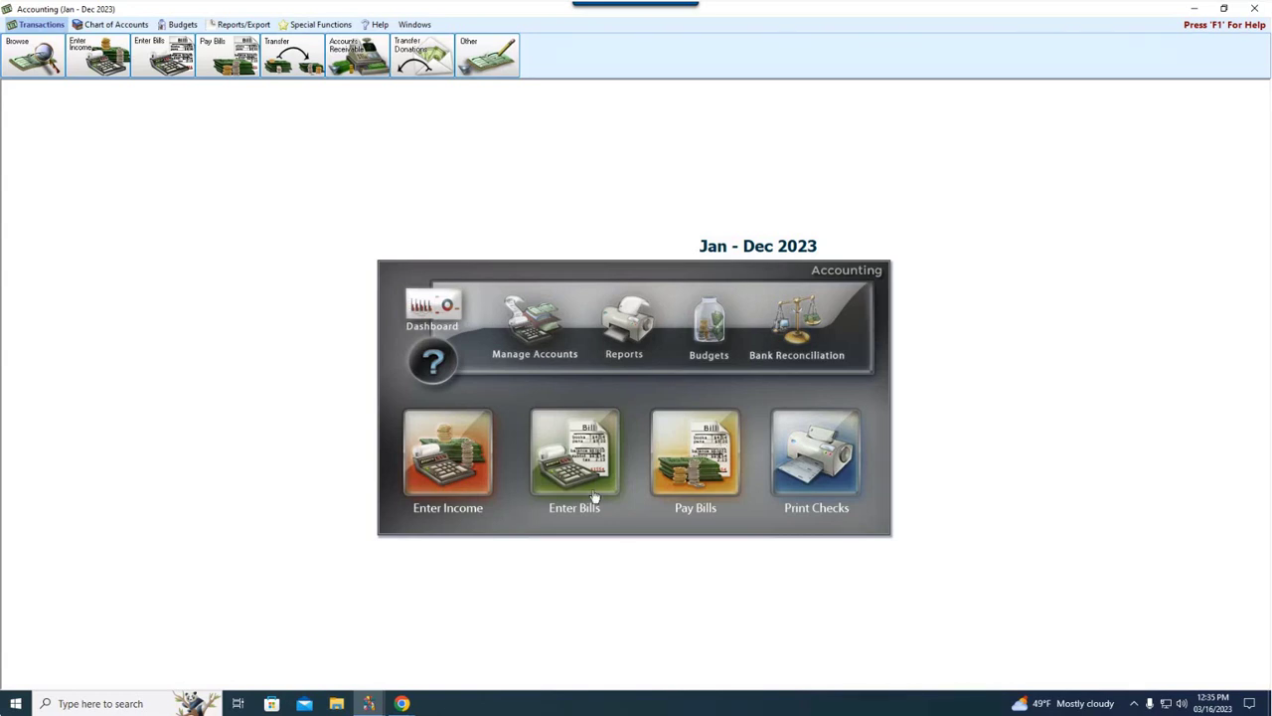
left_click(693, 463)
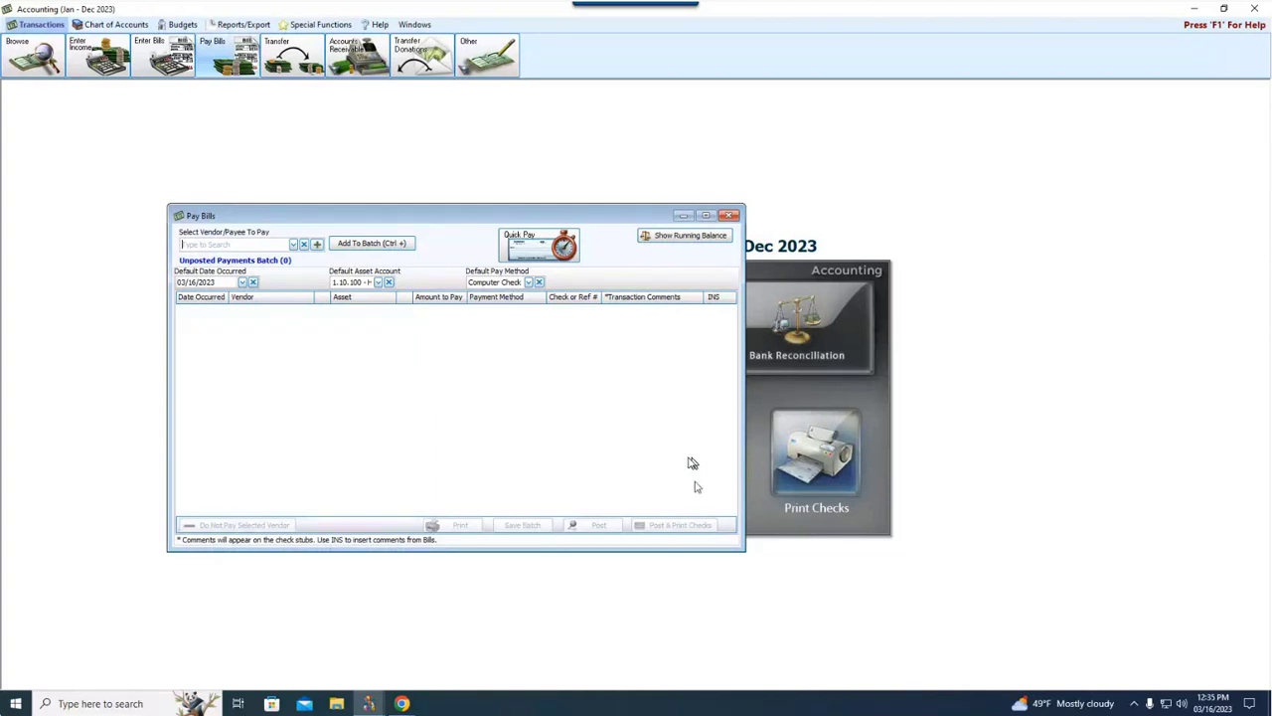
left_click(546, 256)
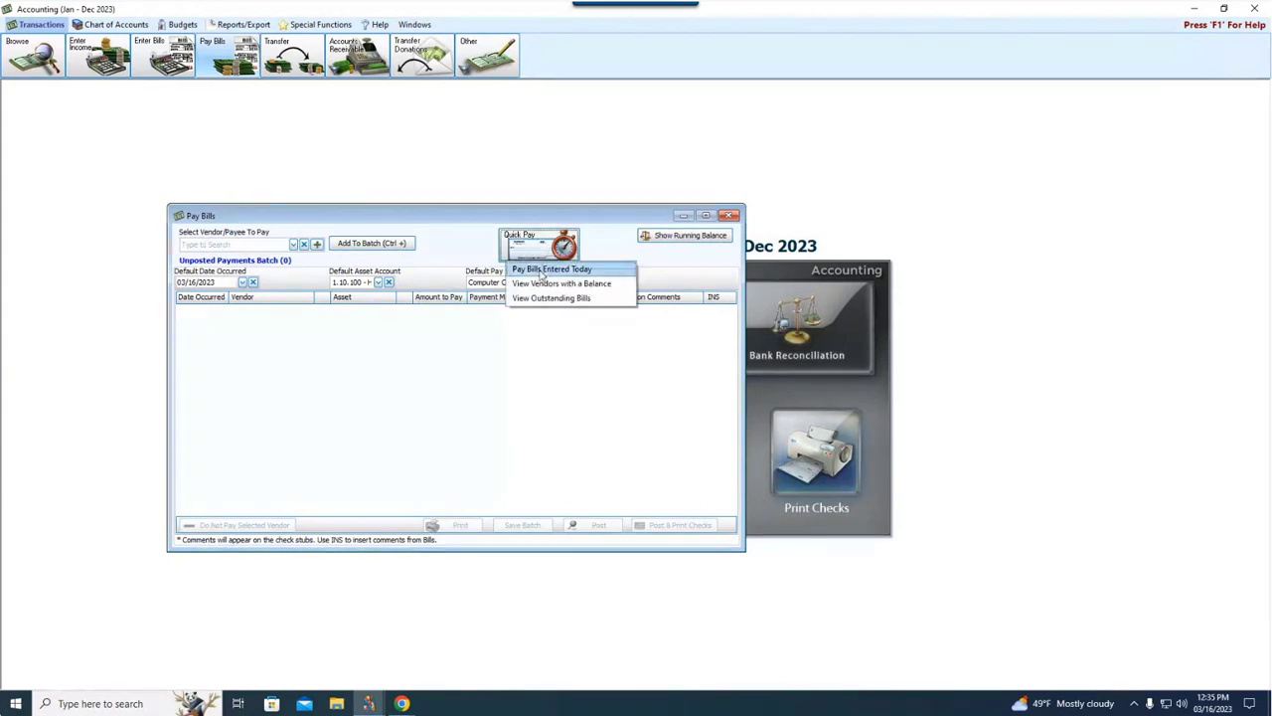
left_click(546, 298)
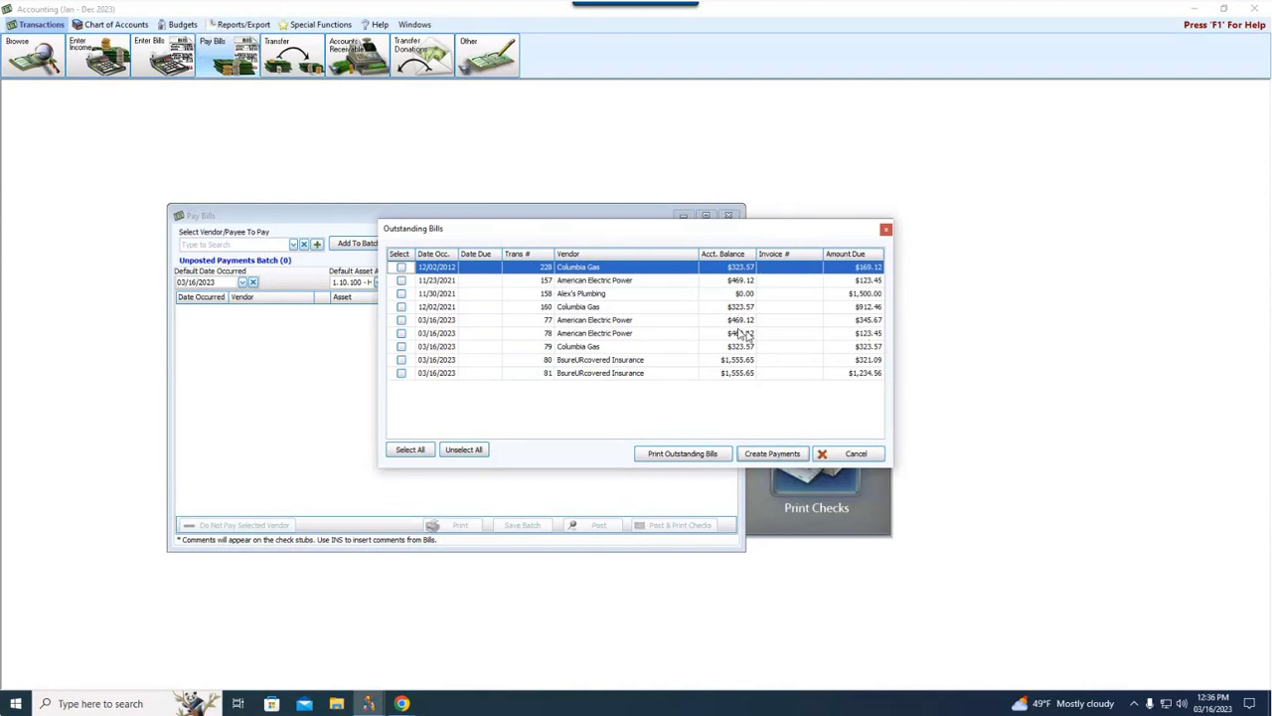
Select the two American Electric Power bills dated 03/16/2023 and create payments for them
left_click(400, 321)
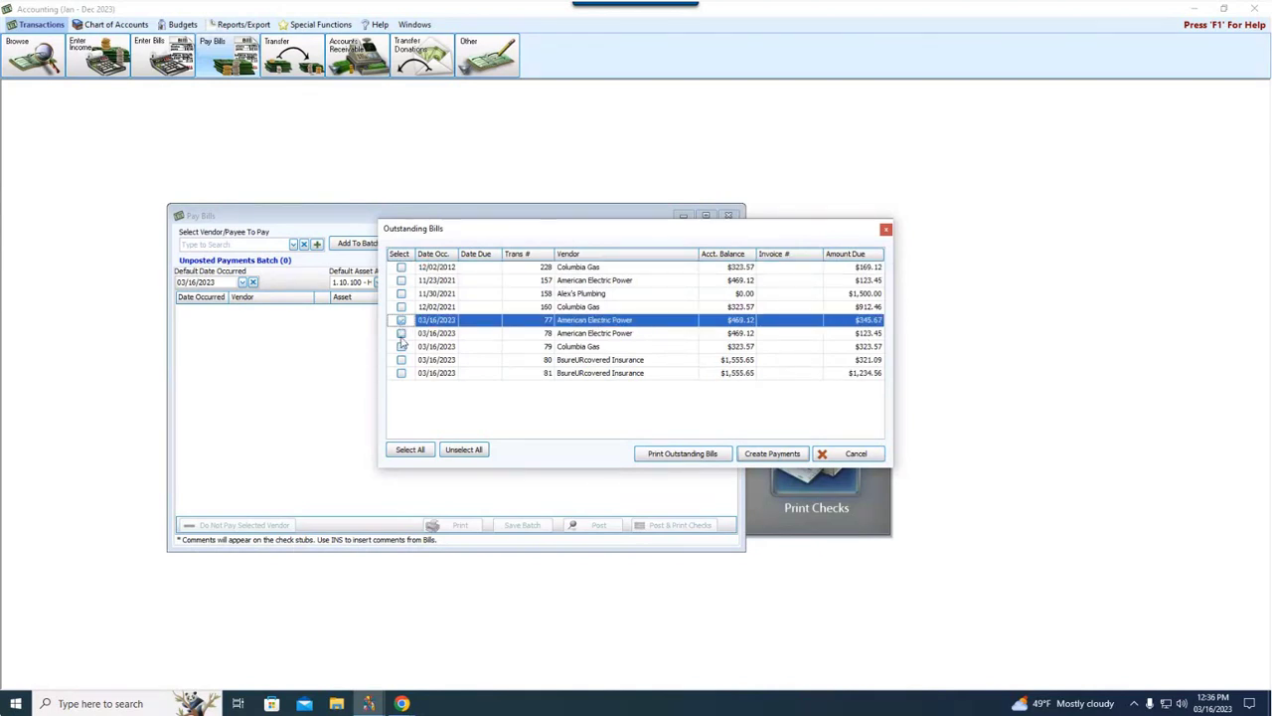
left_click(401, 333)
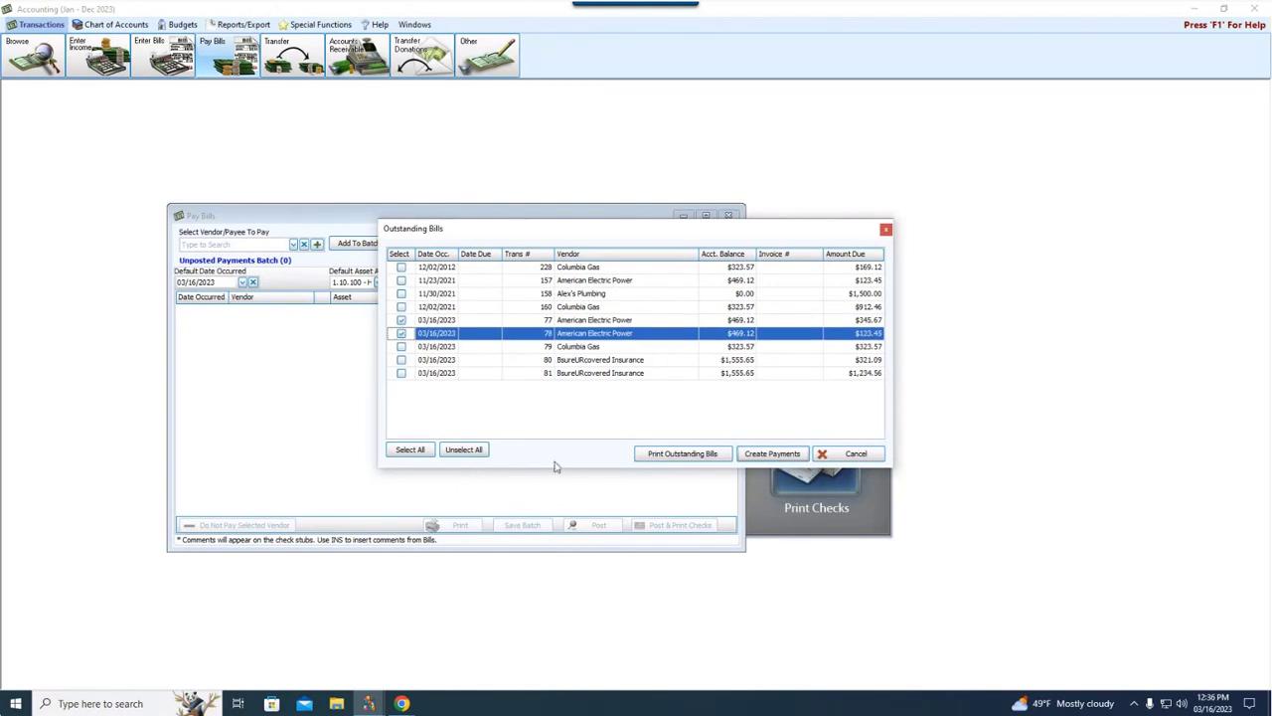
left_click(773, 453)
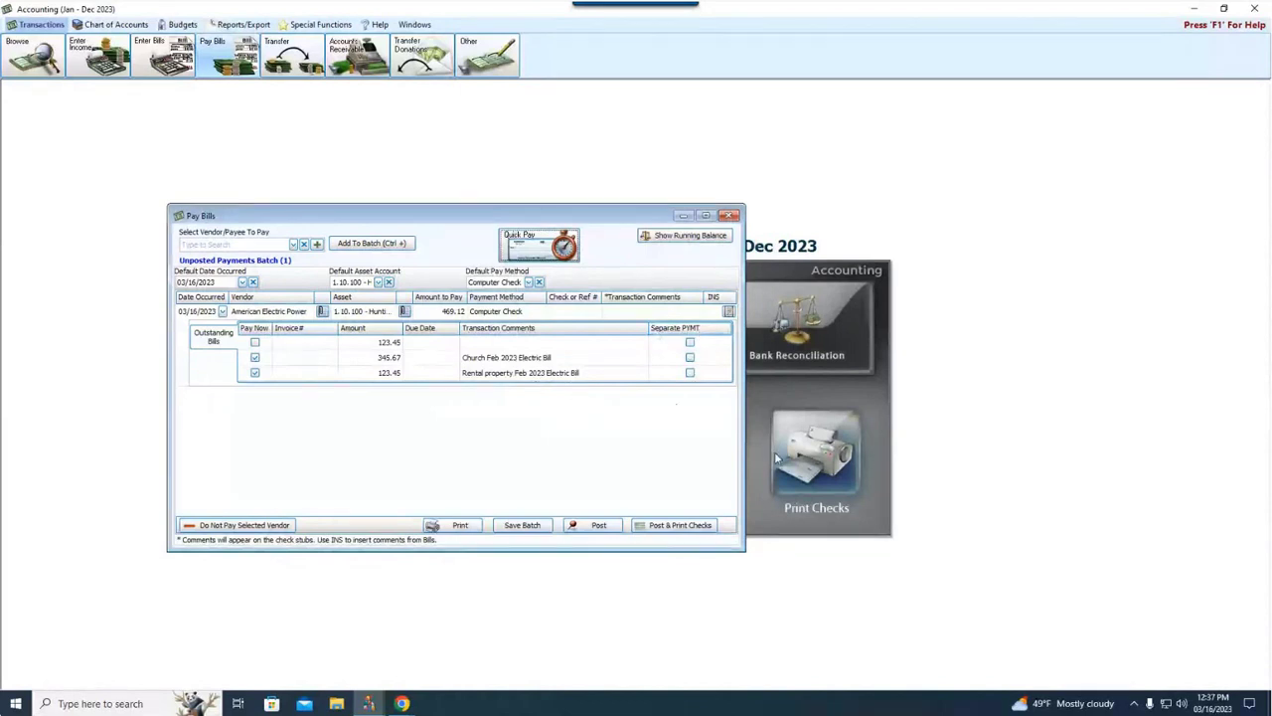
Mark the church and rental property Feb 2023 electric bills as separate payments, and post them for check printing without a transaction printout
left_click(694, 360)
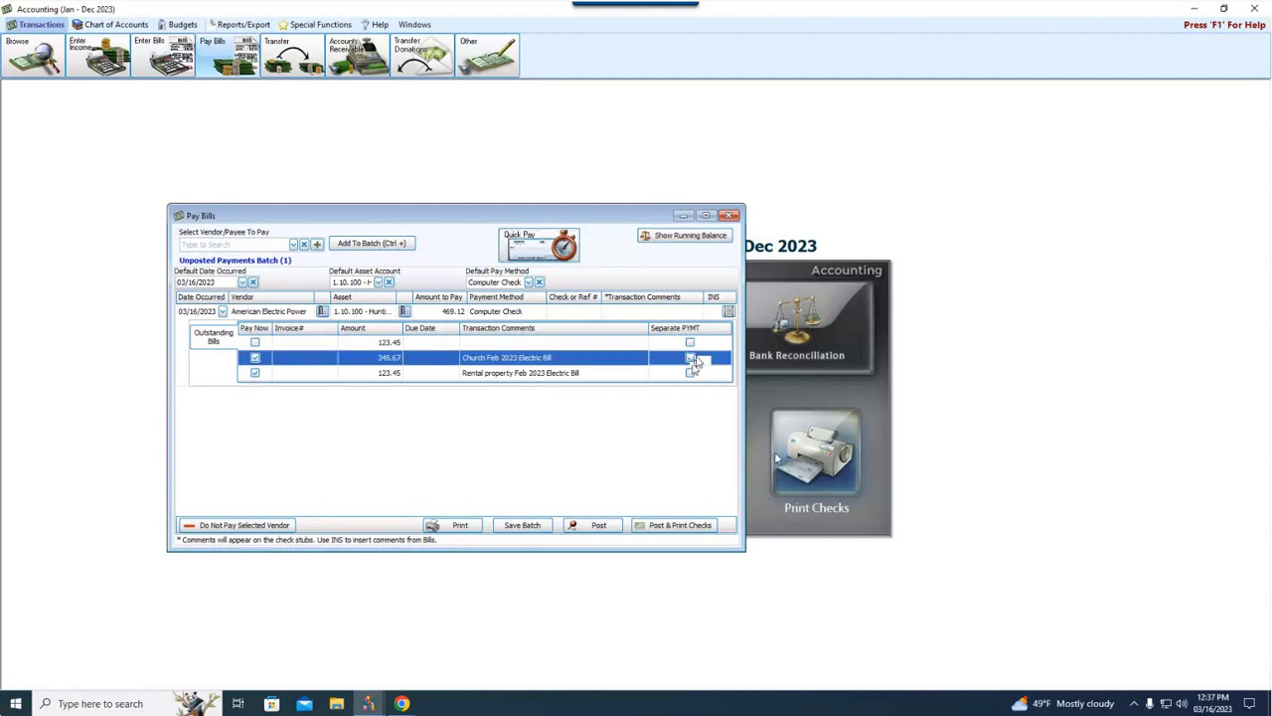
left_click(691, 374)
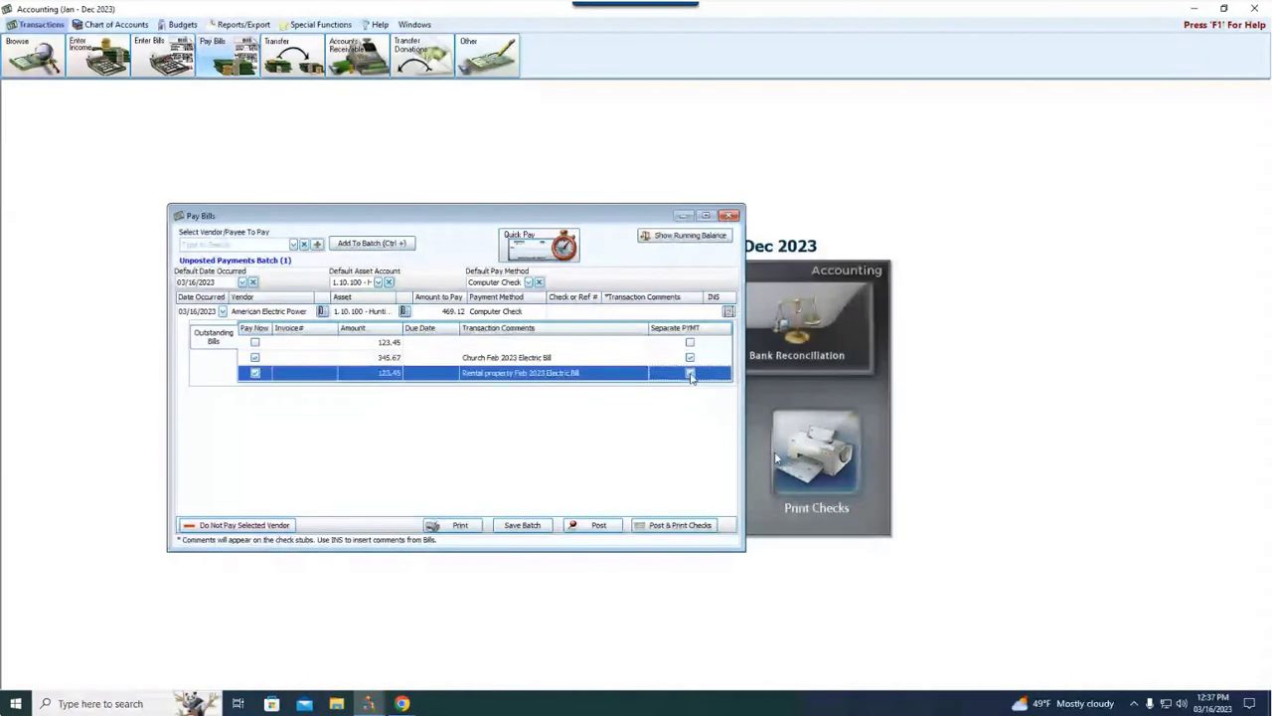
left_click(256, 372)
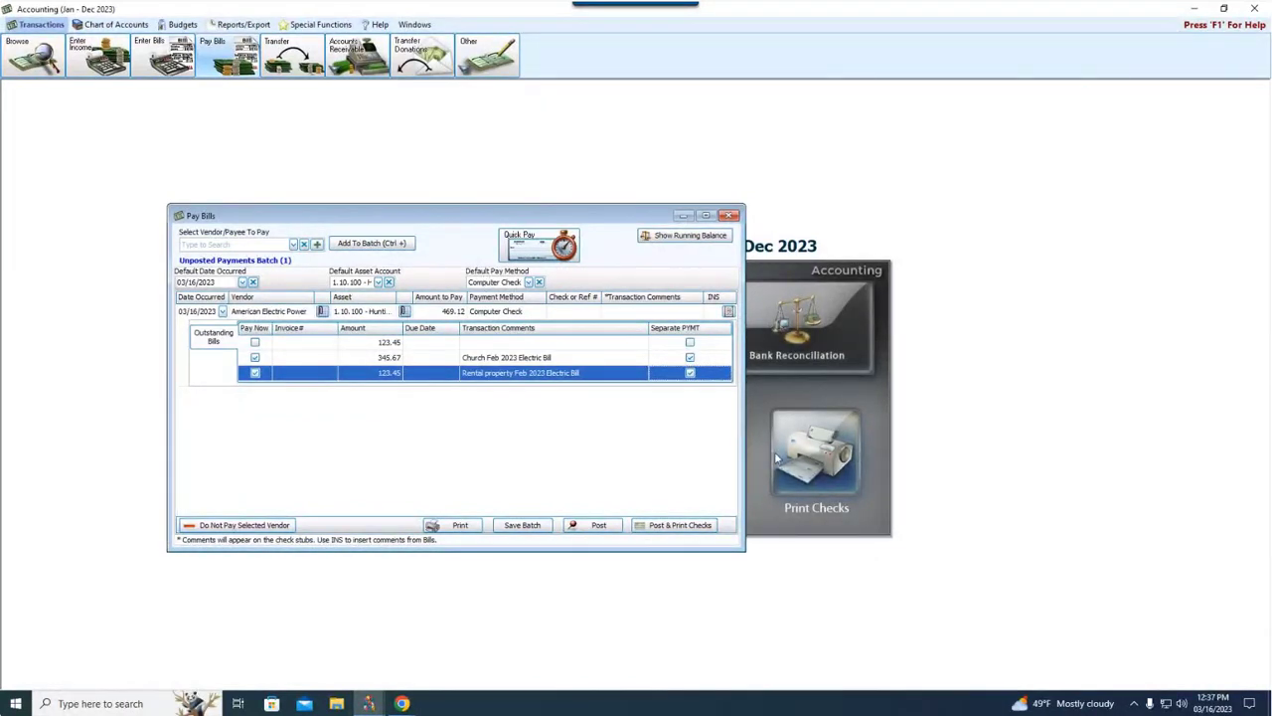
left_click(529, 283)
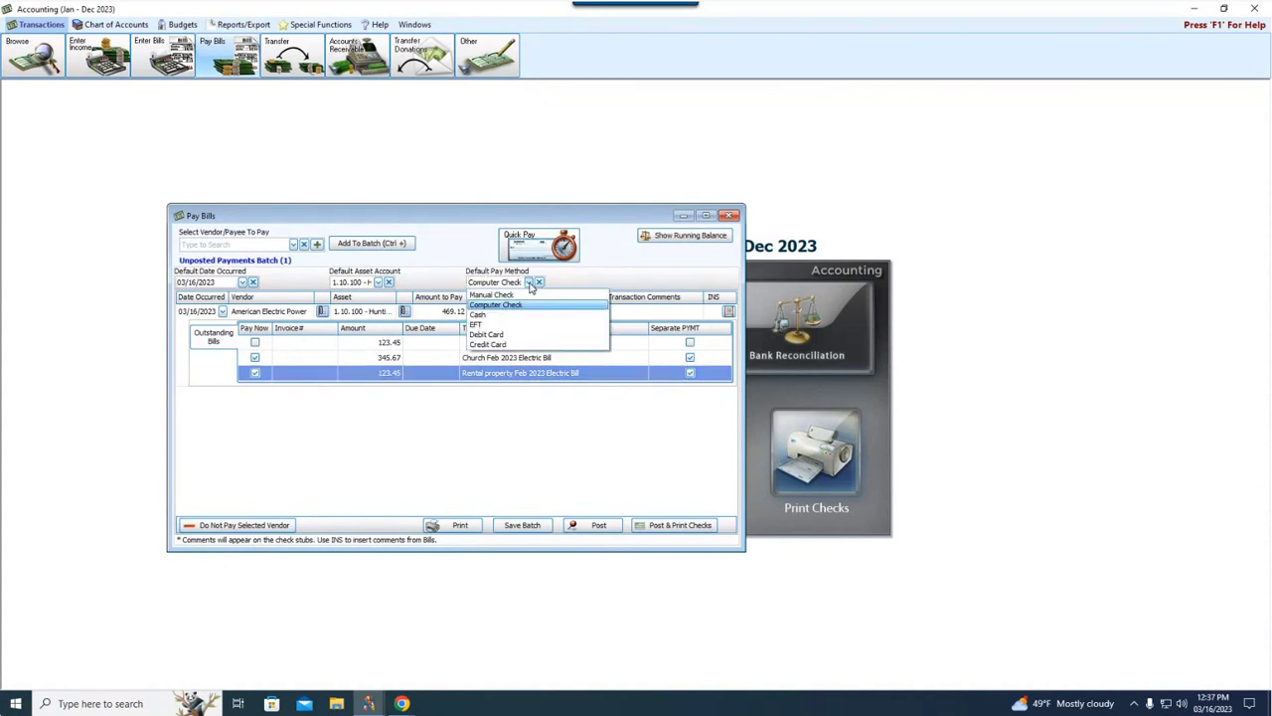
left_click(529, 284)
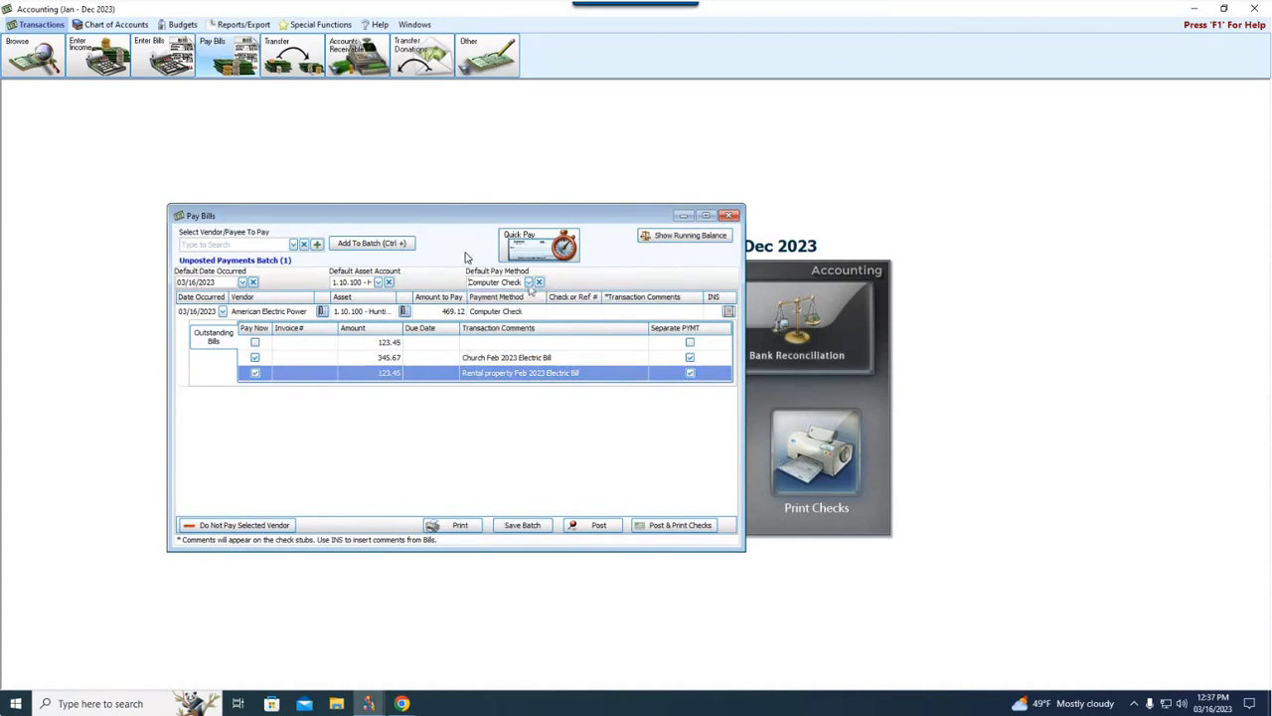
left_click(677, 527)
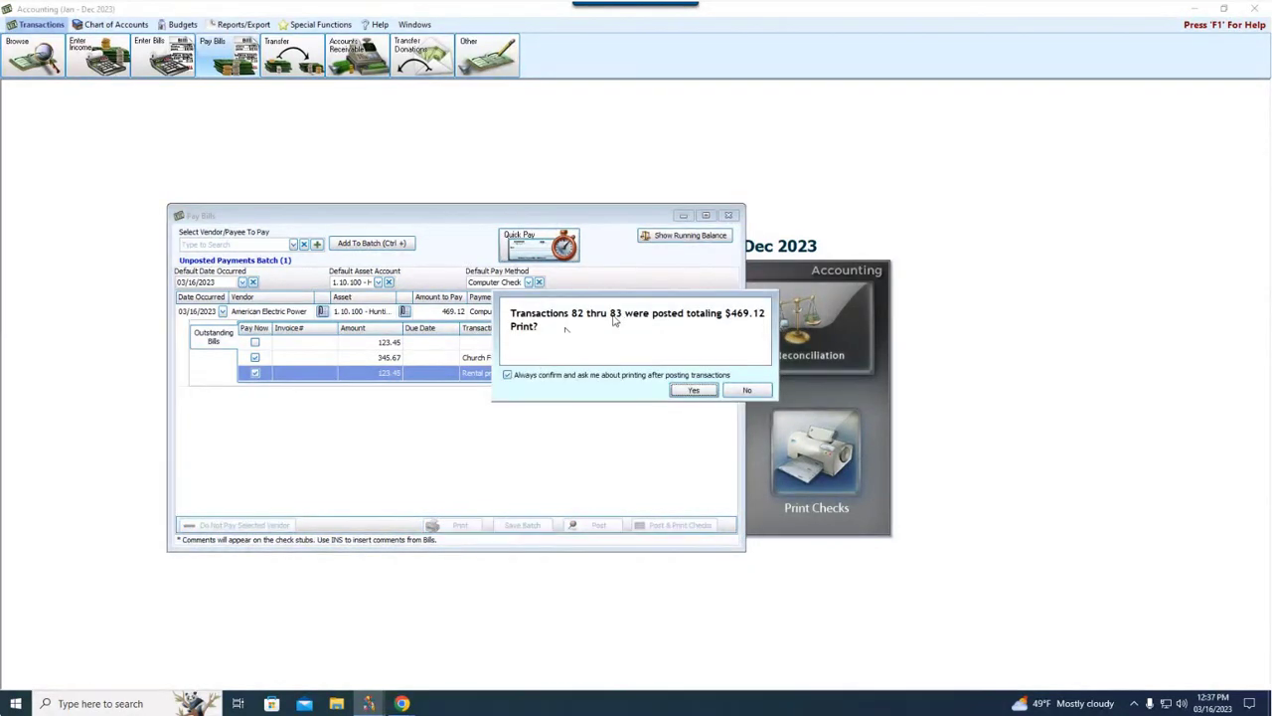
left_click(747, 391)
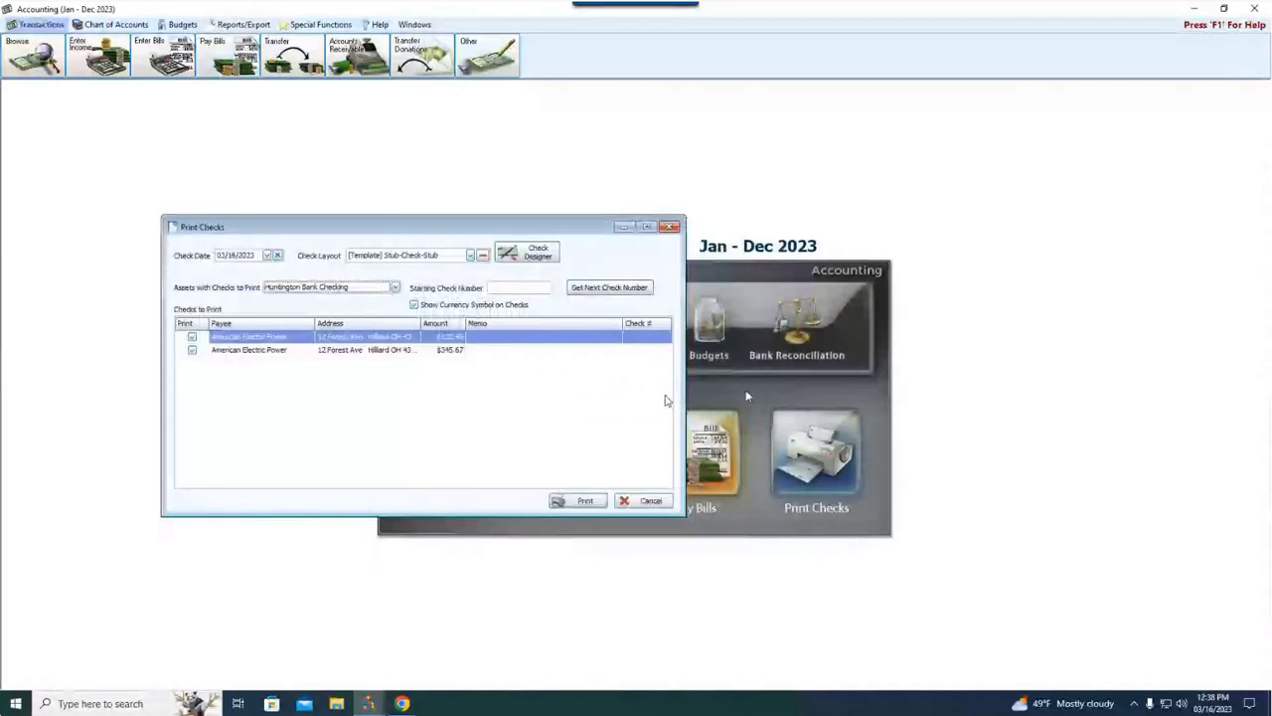
Assign the next check numbers to the two American Electric Power checks, and cancel the check printing
left_click_drag(401, 239, 584, 267)
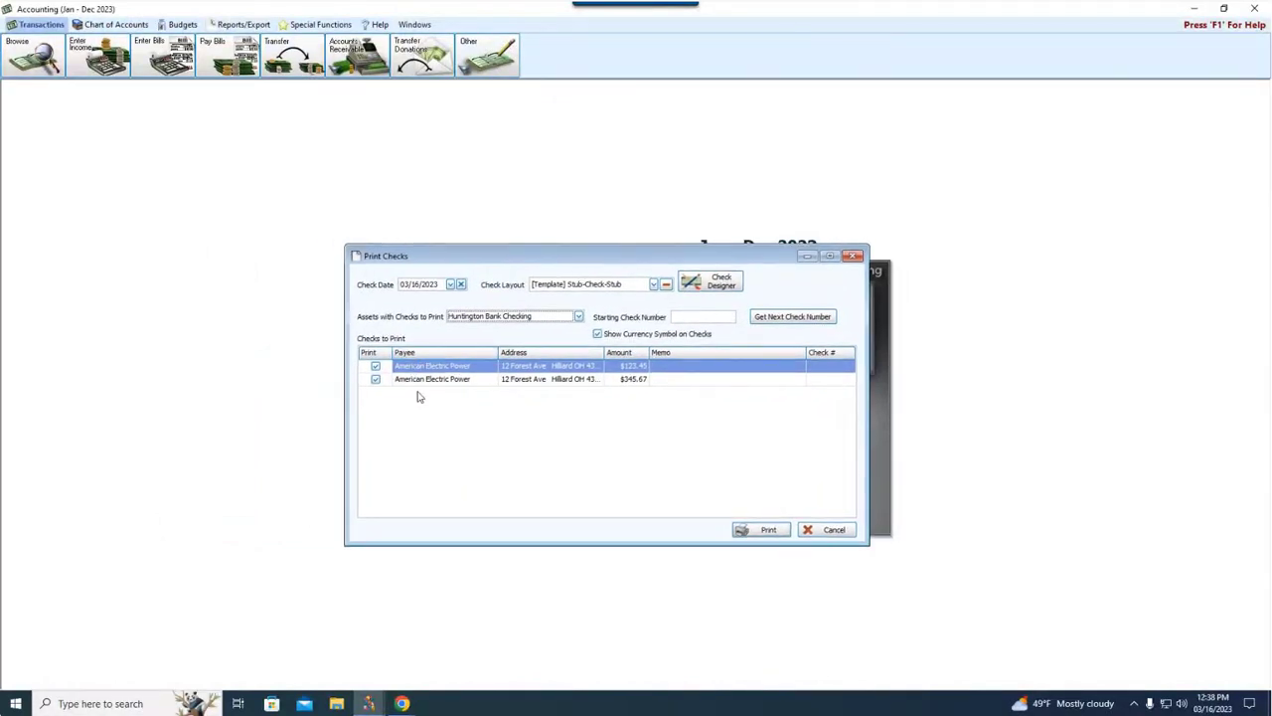
left_click(773, 318)
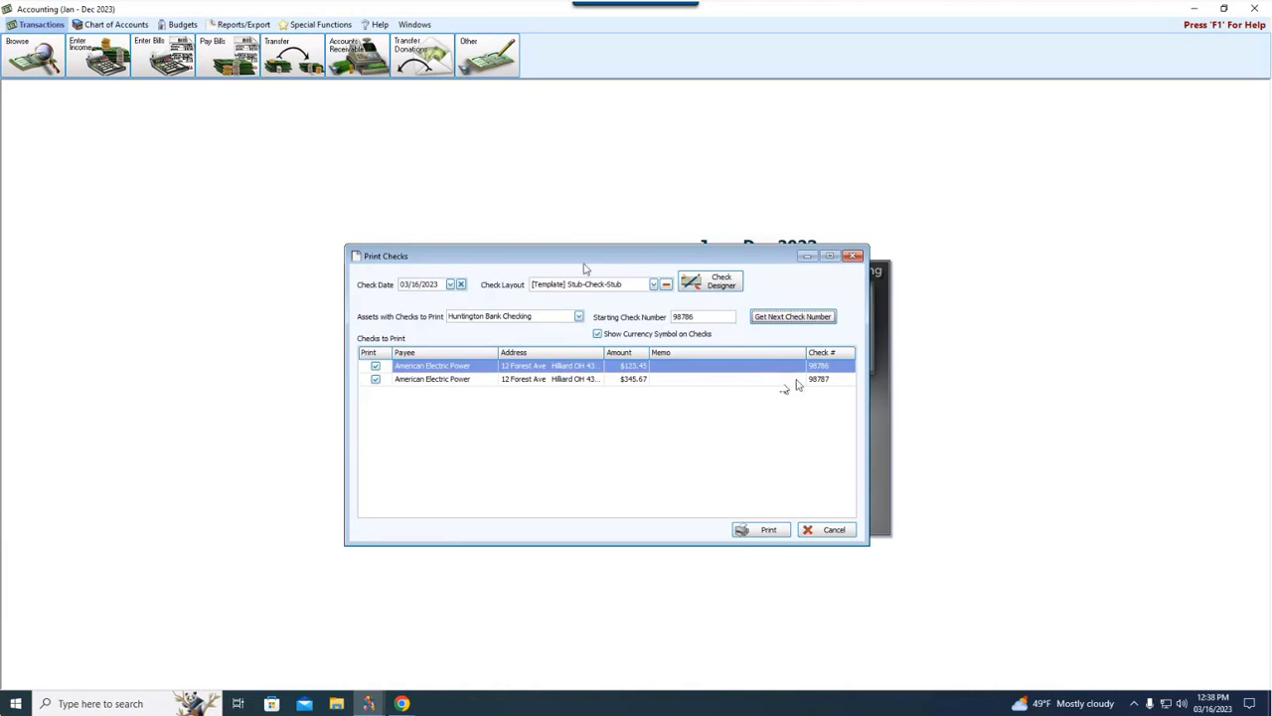
left_click(835, 532)
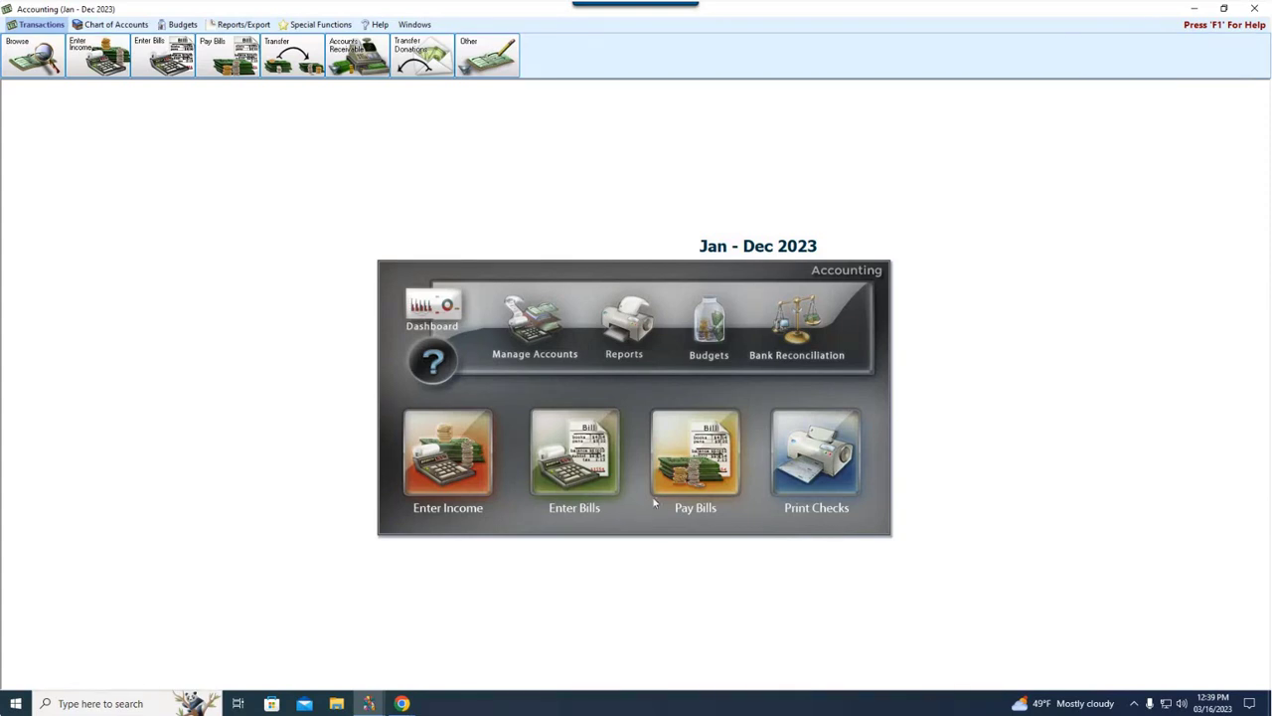
Return to Pay Bills and view the outstanding bills with Quick Pay
left_click(689, 459)
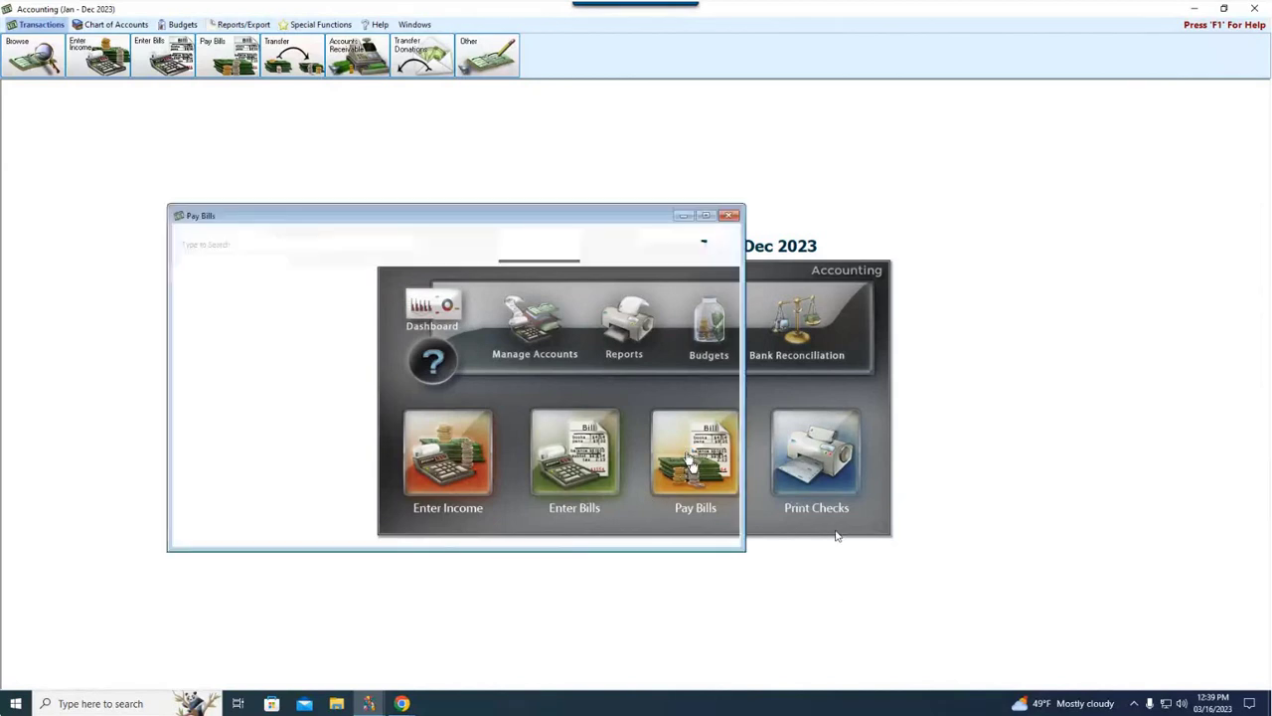
left_click(532, 238)
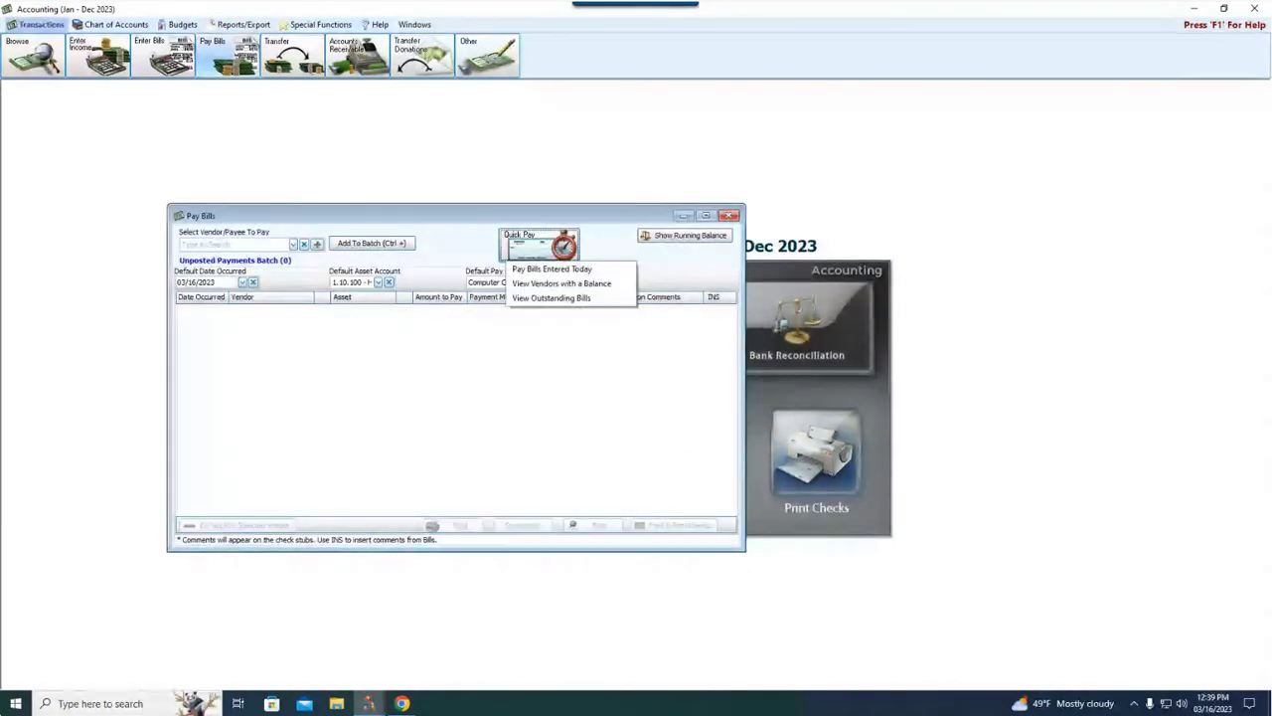
left_click(574, 298)
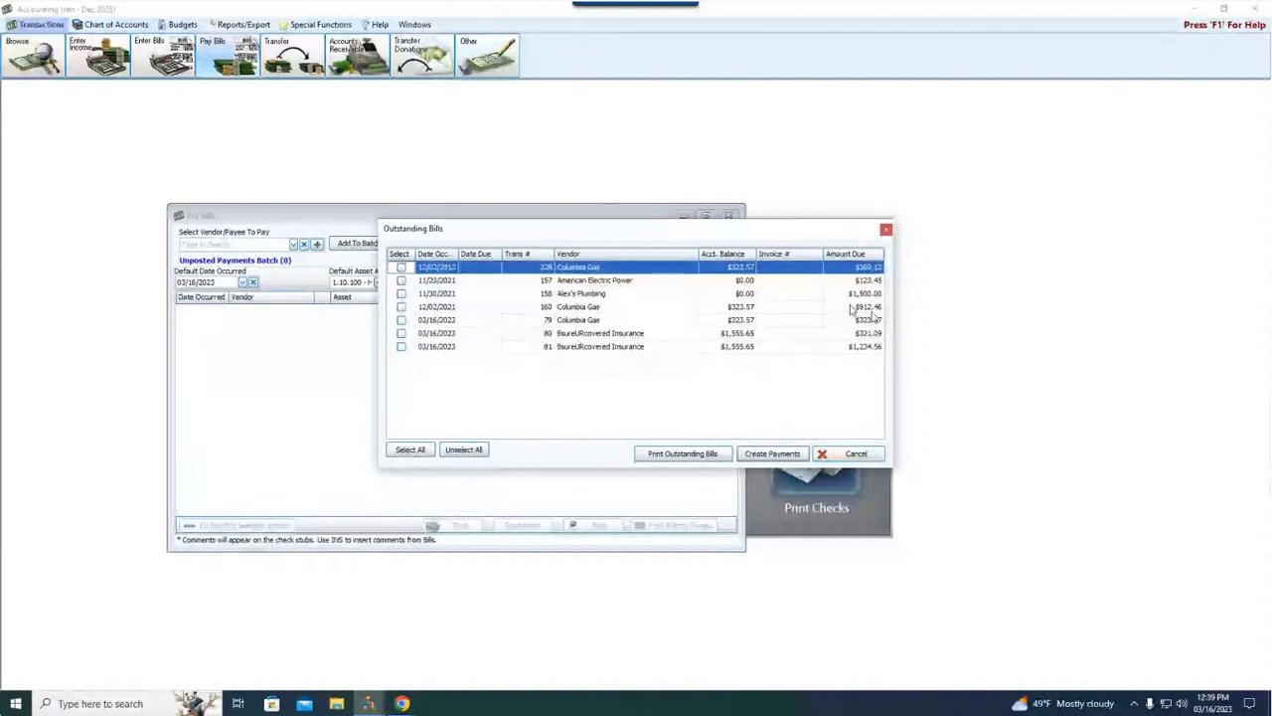
Select the $321.09 BsureURcovered Insurance bill dated 03/16/2023 and create its payment
left_click(622, 324)
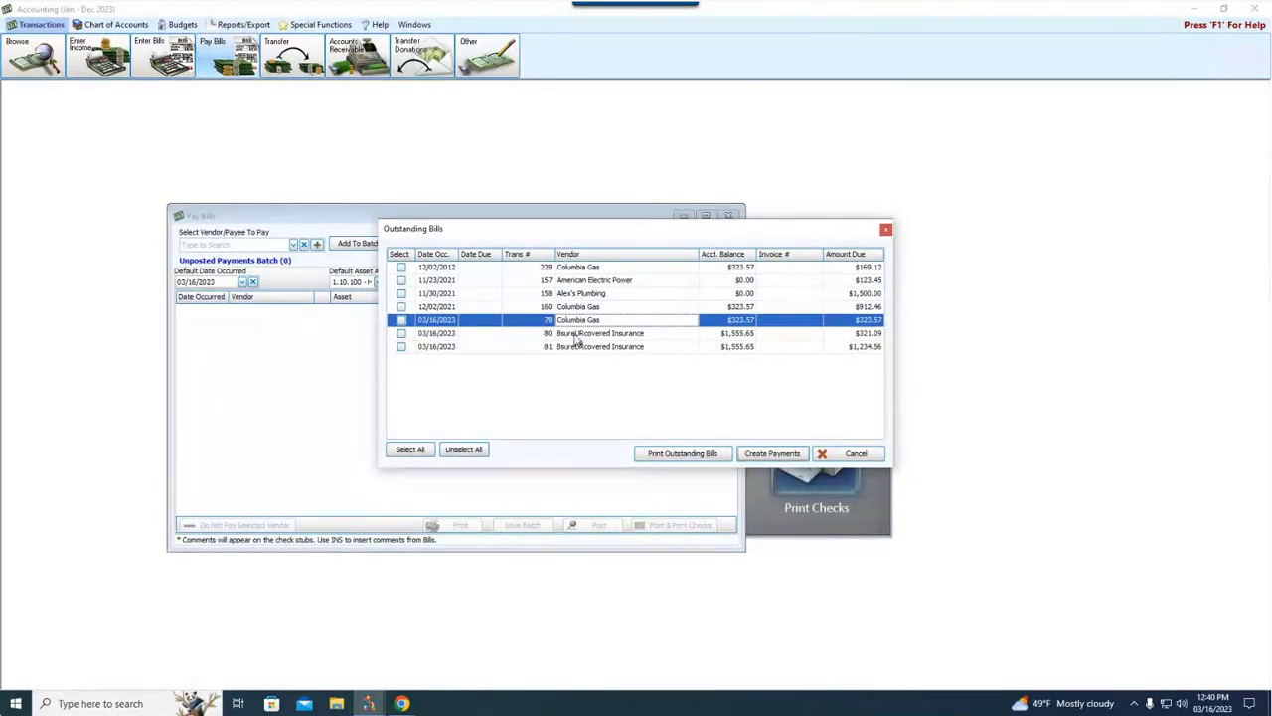
left_click(578, 337)
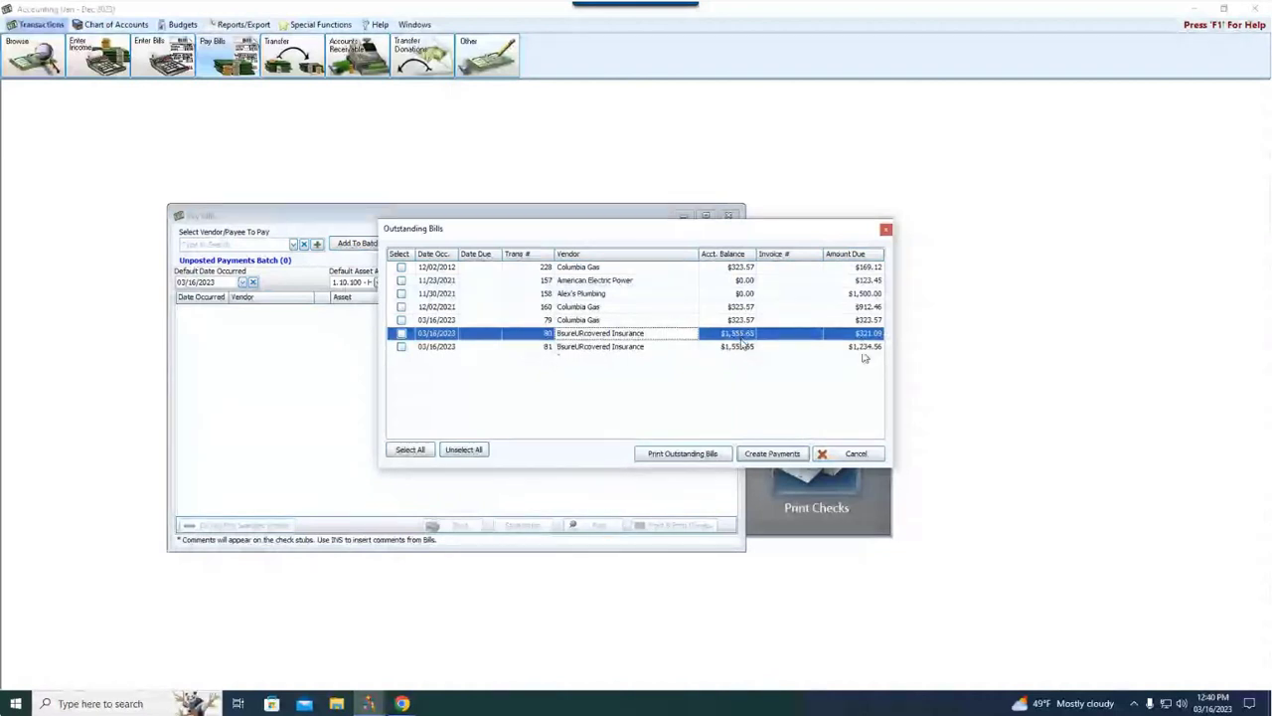
left_click(402, 335)
left_click(401, 335)
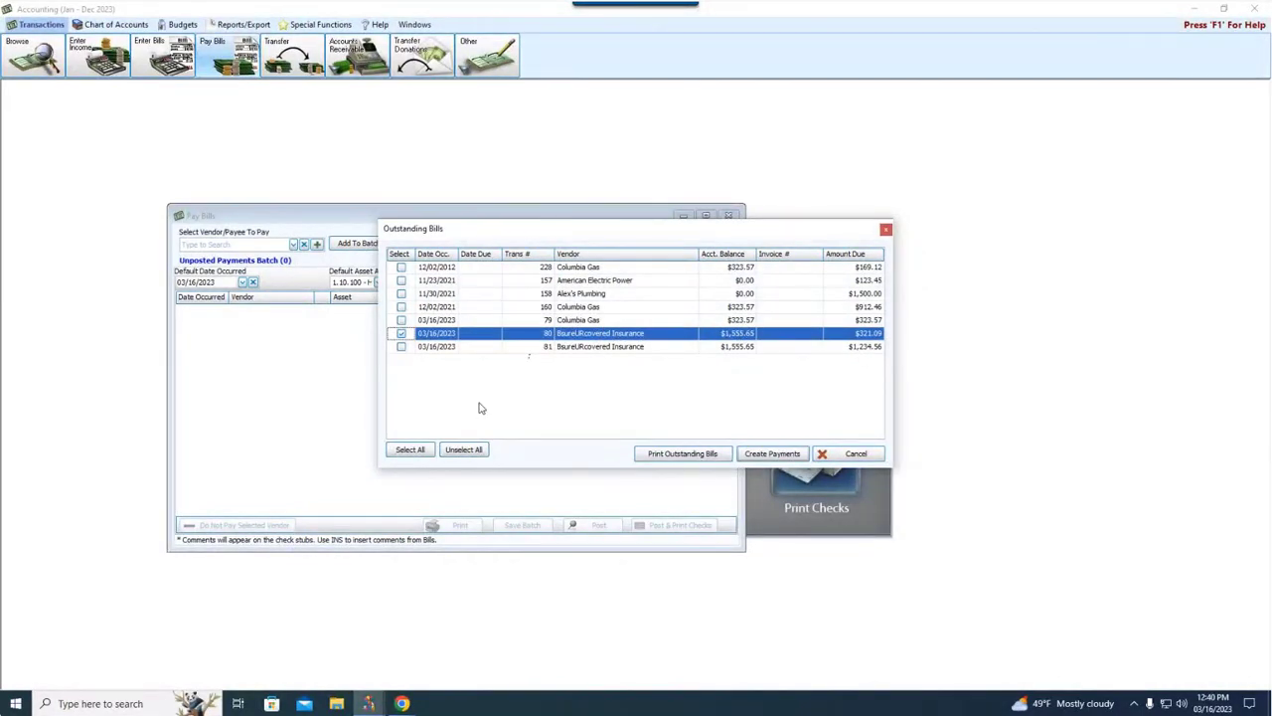
left_click(770, 453)
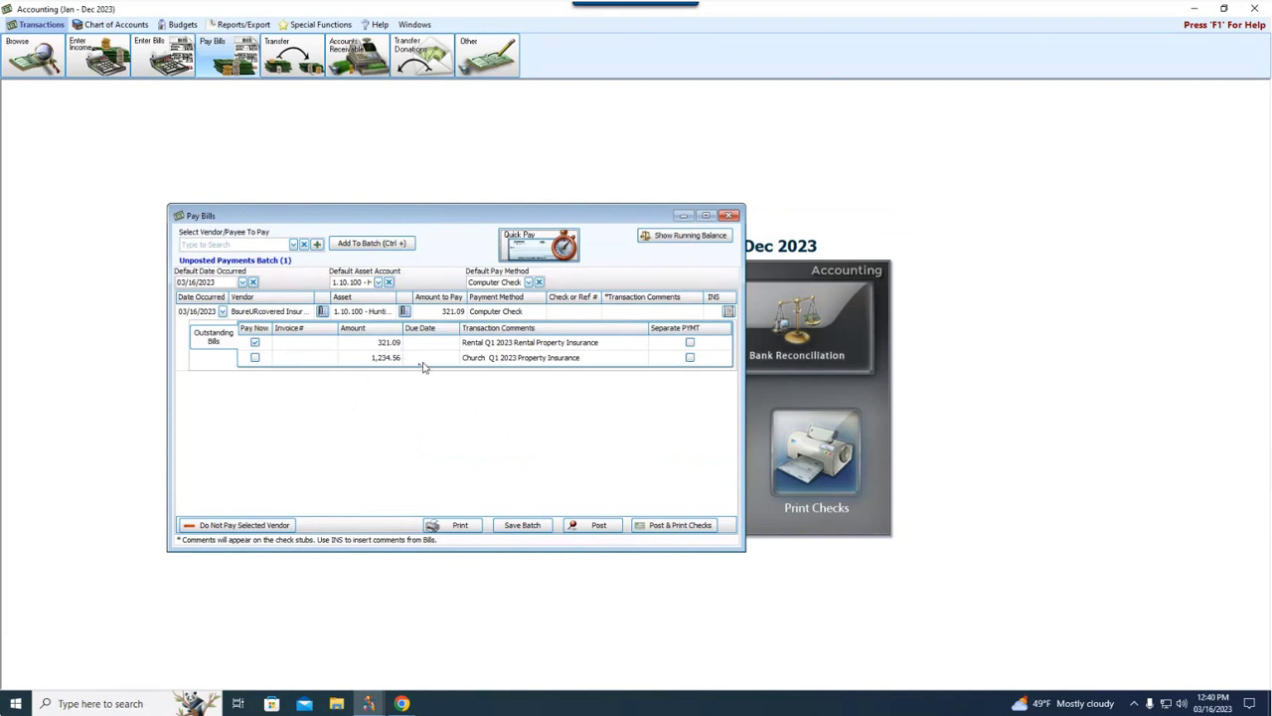
Set the default pay method to Manual Check and enter 98764 as the insurance payment's check number
left_click(255, 342)
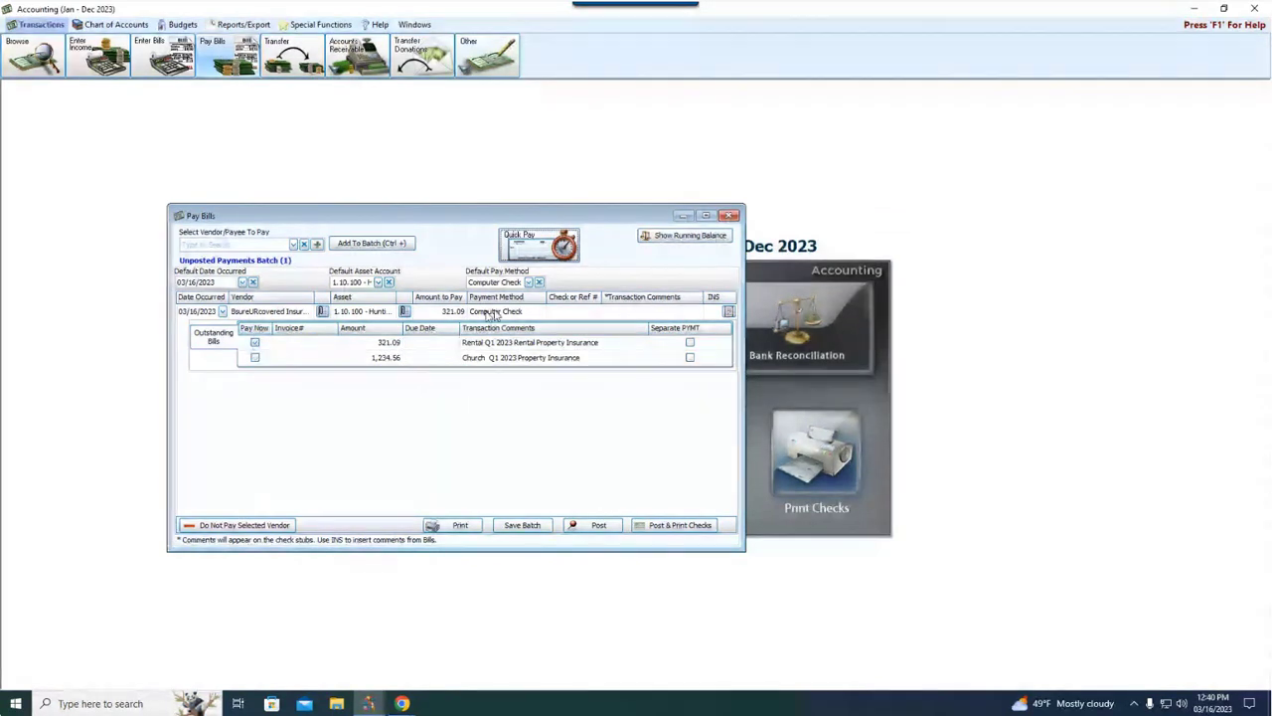
left_click(527, 282)
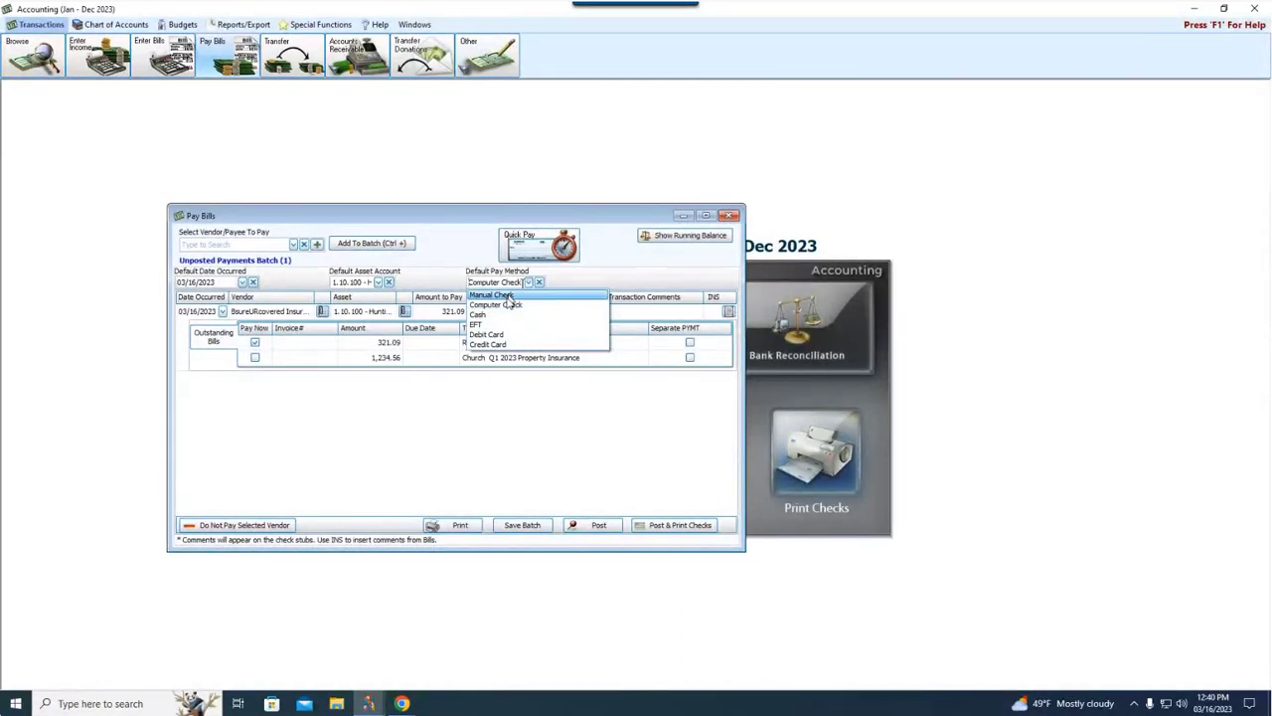
left_click(492, 295)
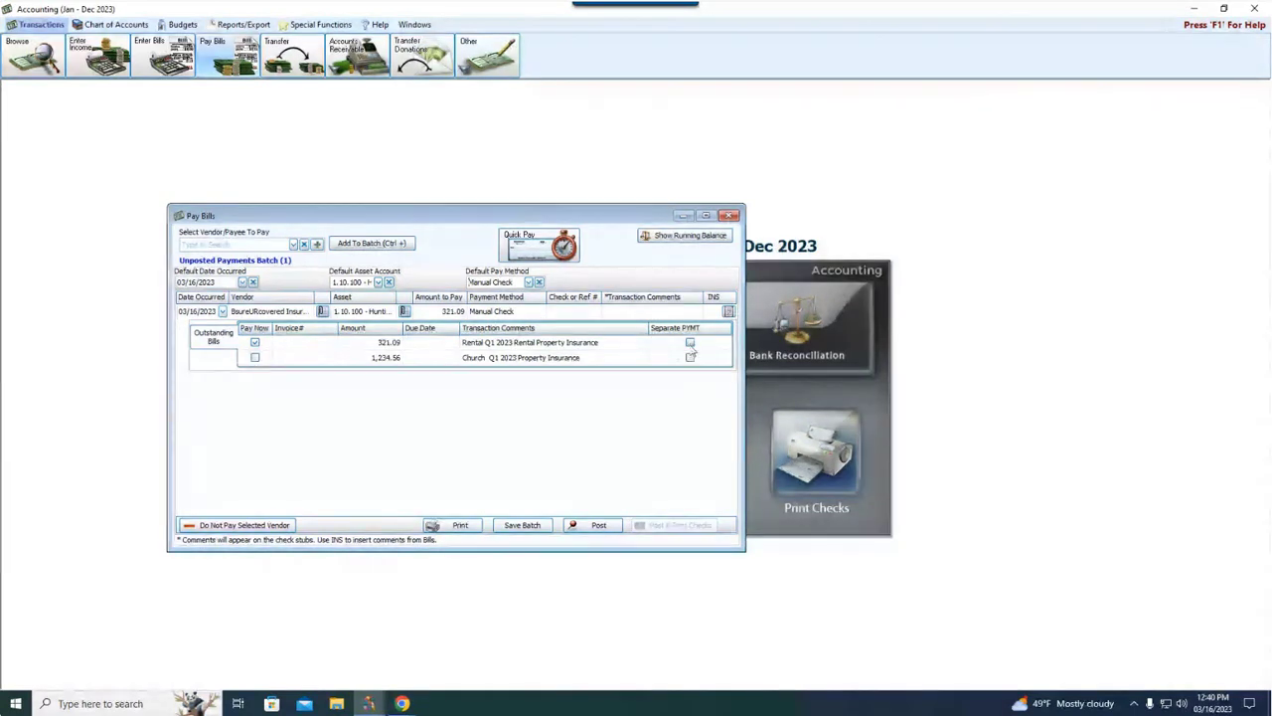
left_click(578, 312)
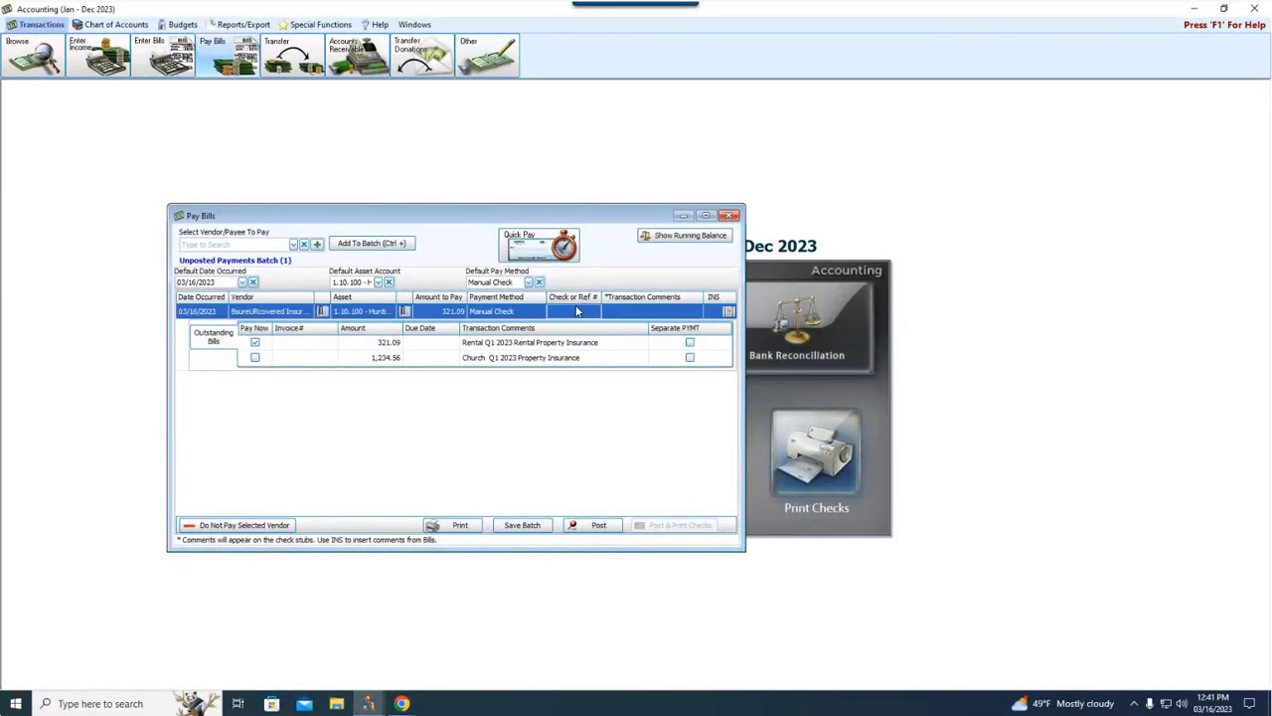
type("98764")
Add the church property insurance bill to the payment, set the default pay method to Computer Check, and exclude that bill again
left_click(255, 357)
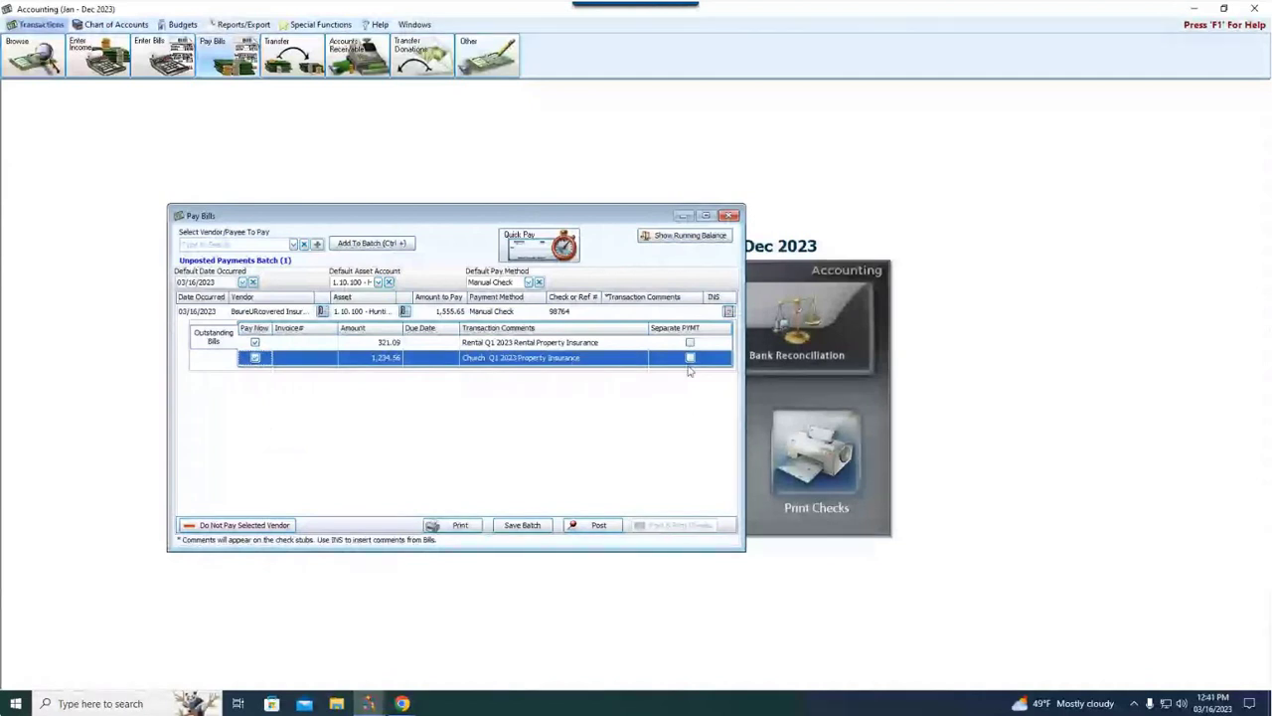
left_click(497, 311)
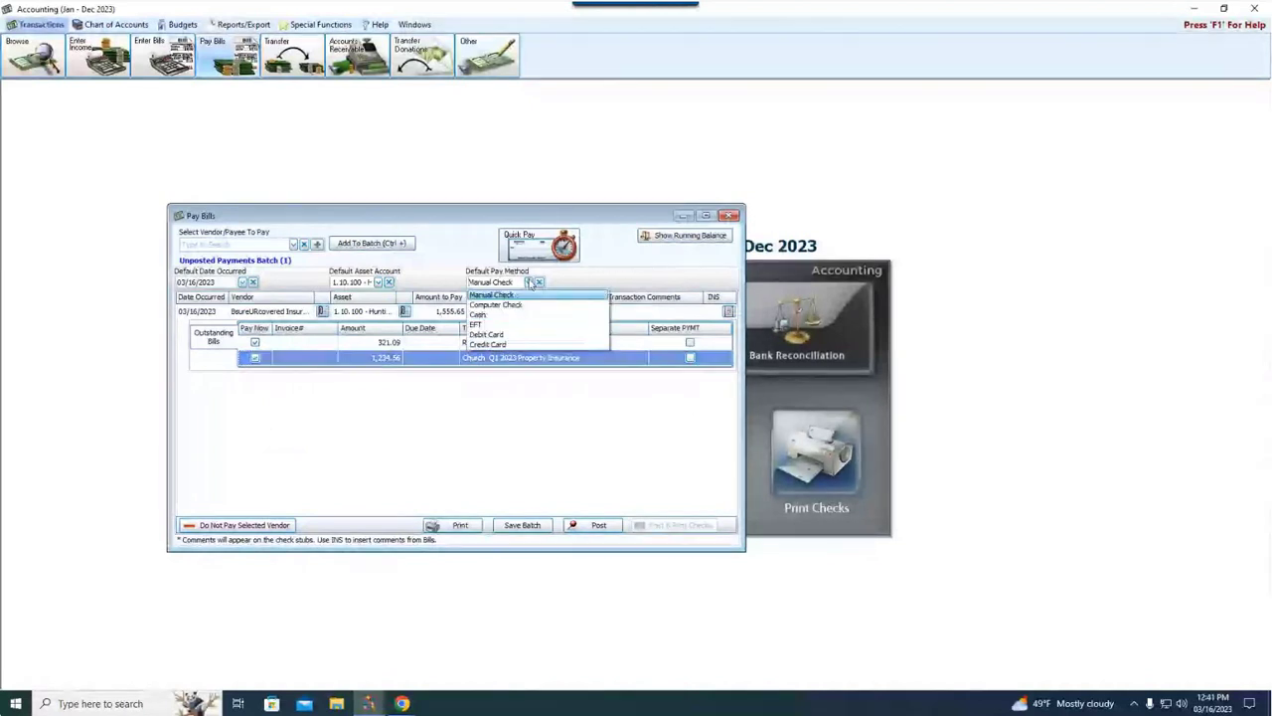
left_click(497, 306)
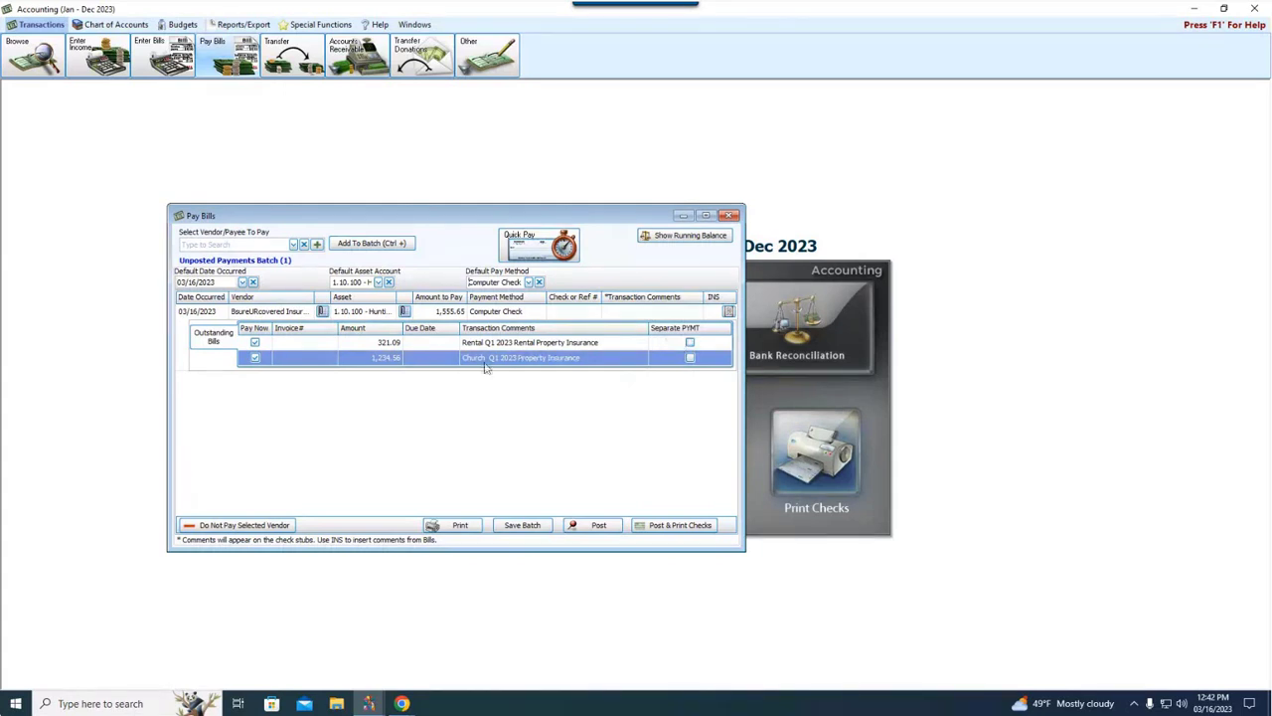
left_click(257, 358)
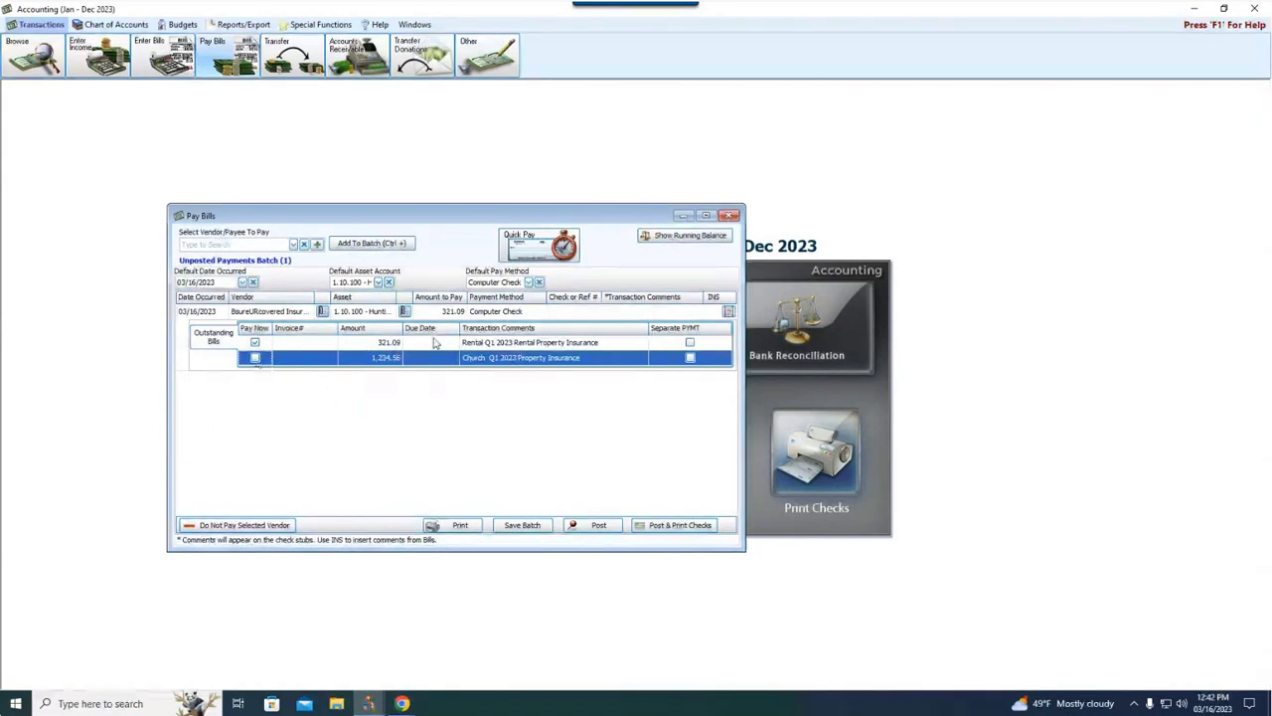
Post the rental property insurance payment as a Manual Check with check number 97754
left_click(528, 283)
left_click(490, 296)
left_click(594, 311)
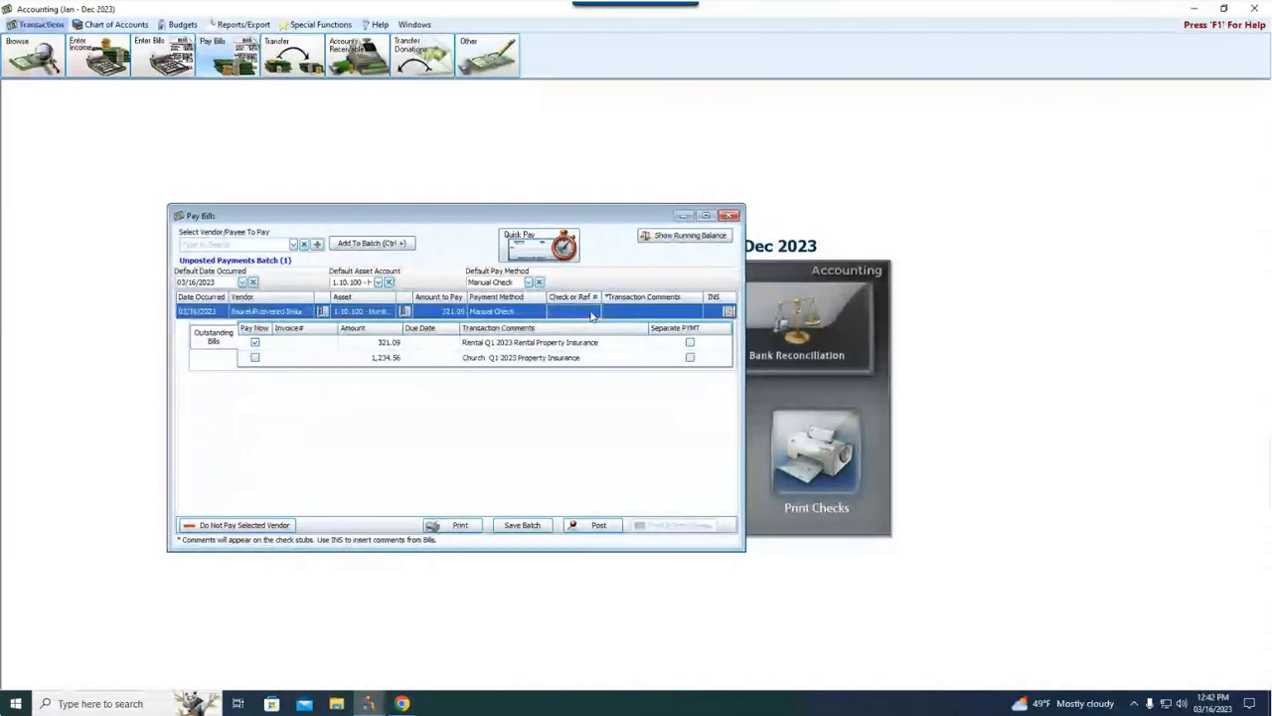
type("977542")
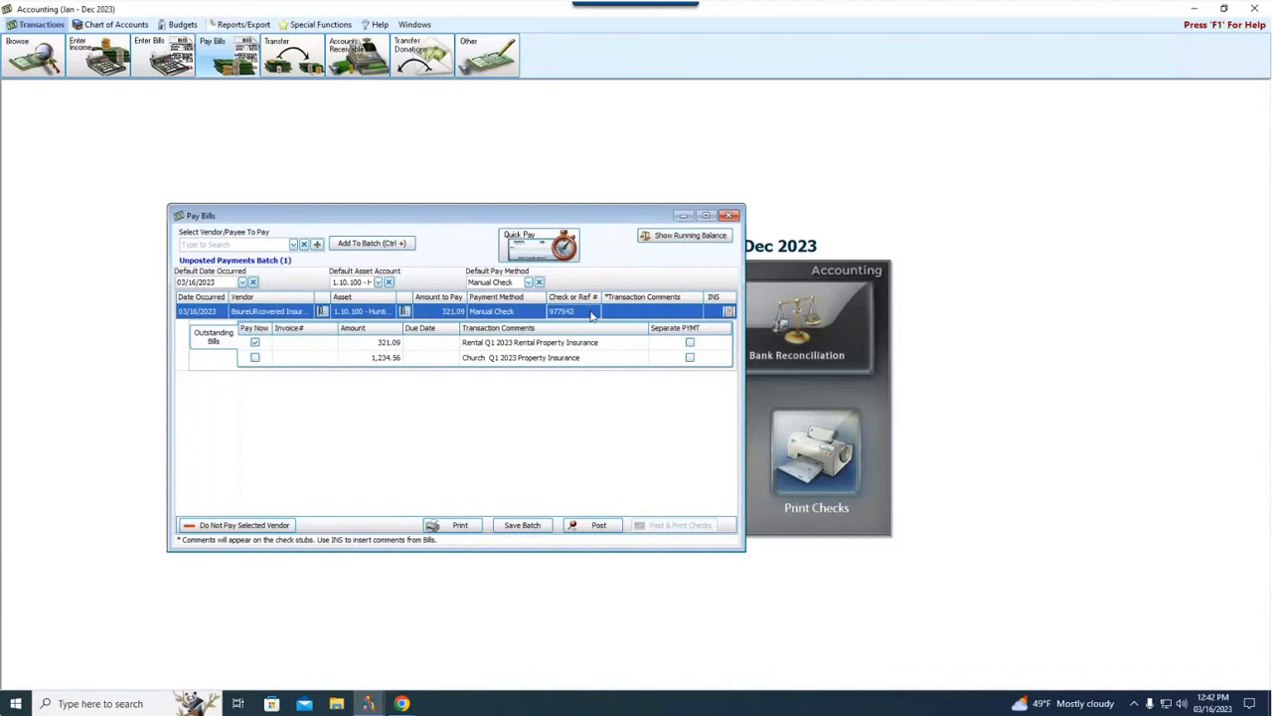
key("BackSpace")
left_click(592, 529)
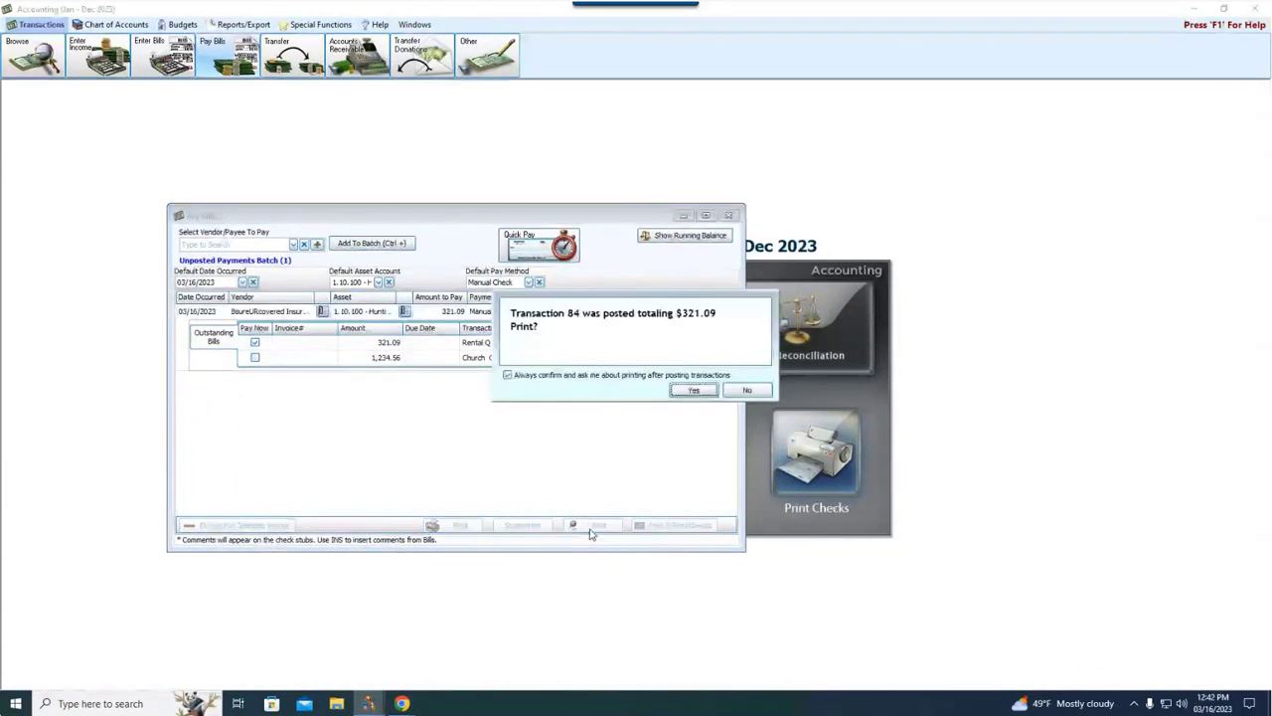
Decline printing the posted transaction, and create a payment for the $1,234.56 BsureURcovered Insurance bill dated 03/16/2023 from the outstanding bills
left_click(747, 390)
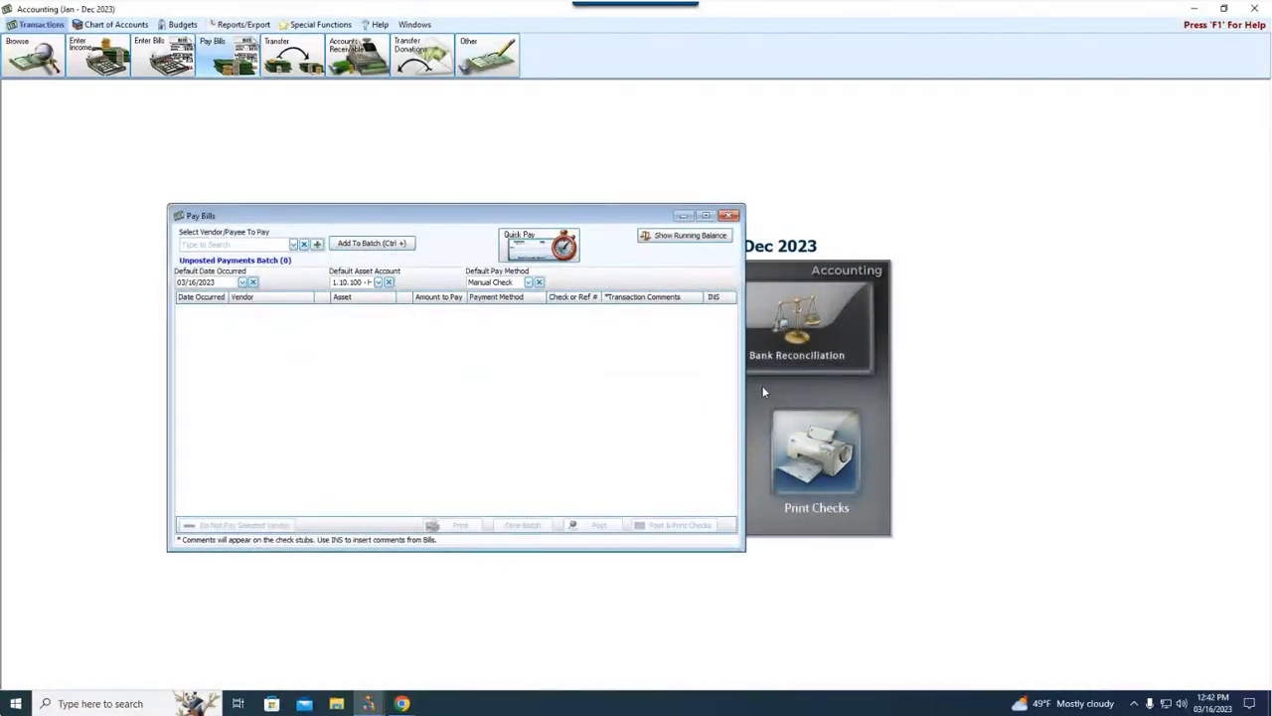
left_click(532, 249)
left_click(545, 297)
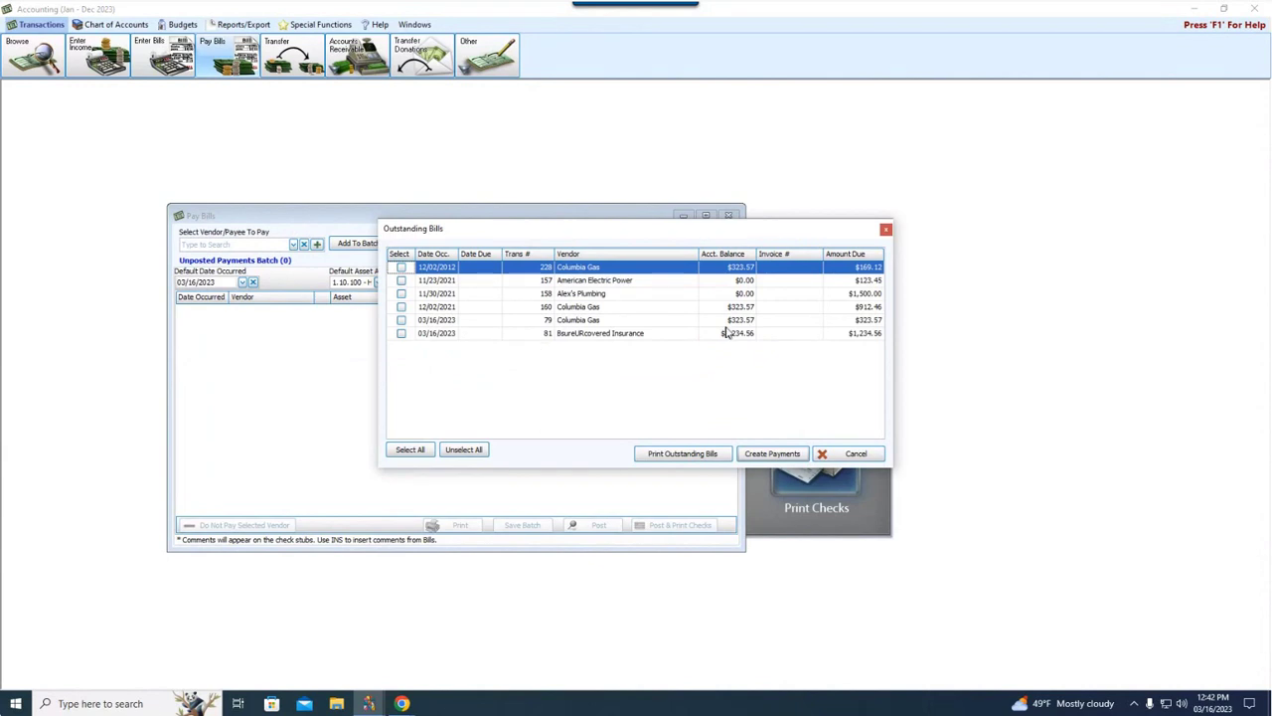
left_click(403, 334)
left_click(402, 334)
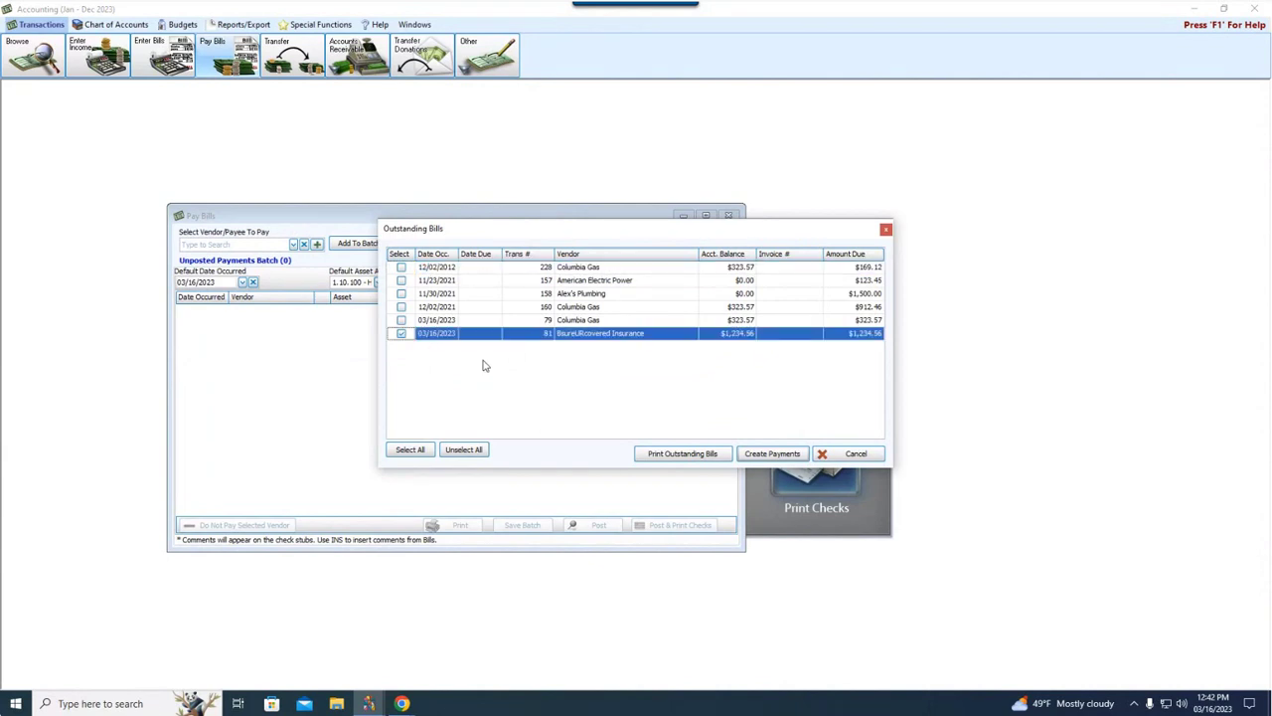
left_click(772, 453)
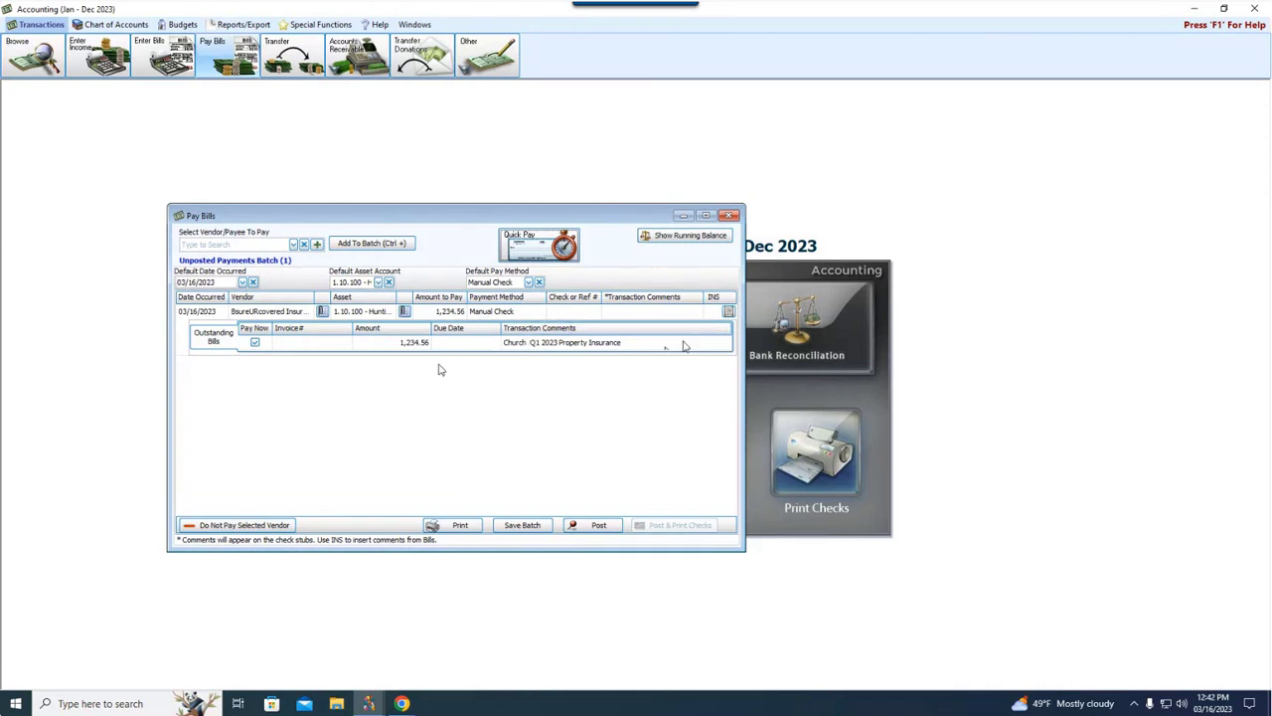
Enter 988764 as the check number for the church property insurance payment
left_click(581, 311)
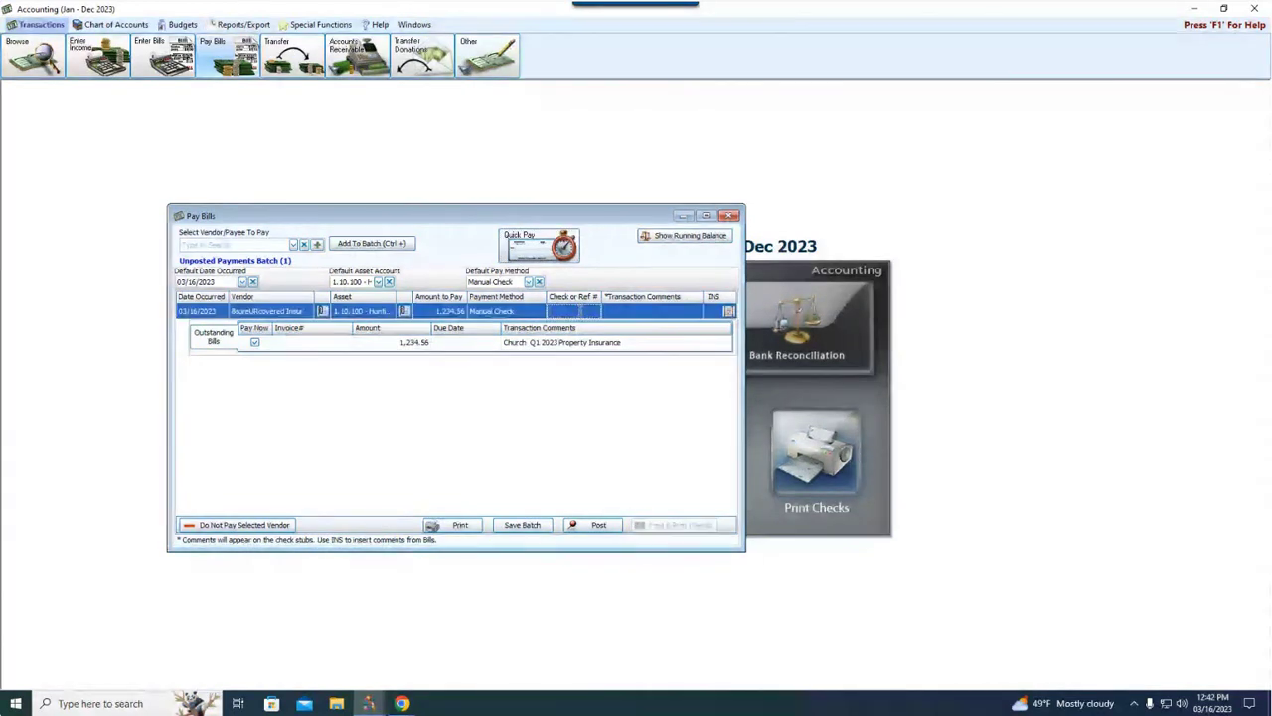
type("98")
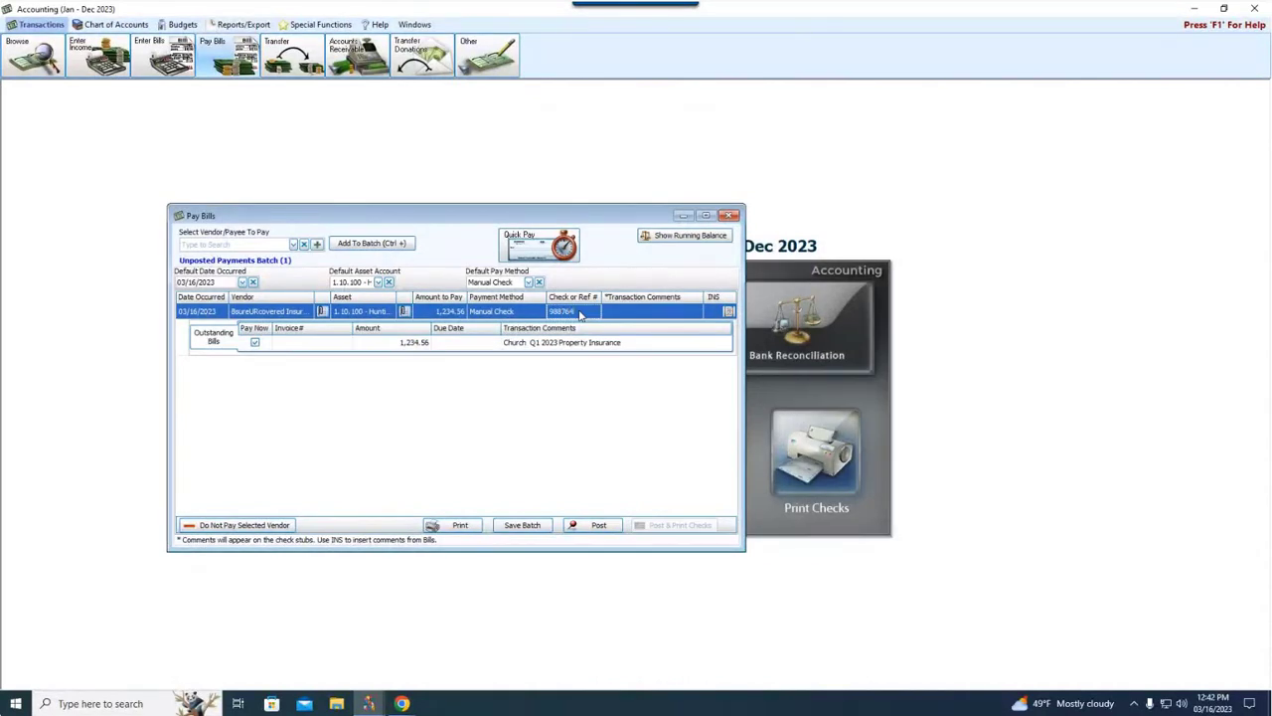
type("8764")
left_click(530, 256)
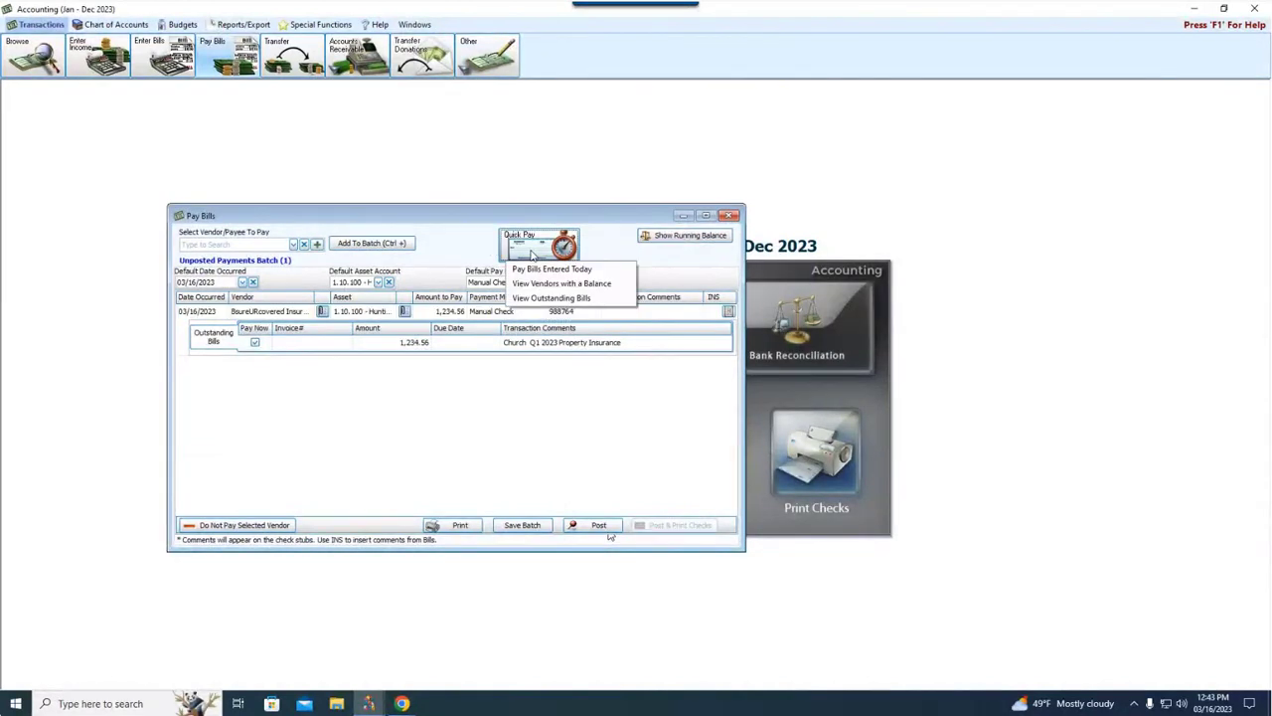
left_click(552, 298)
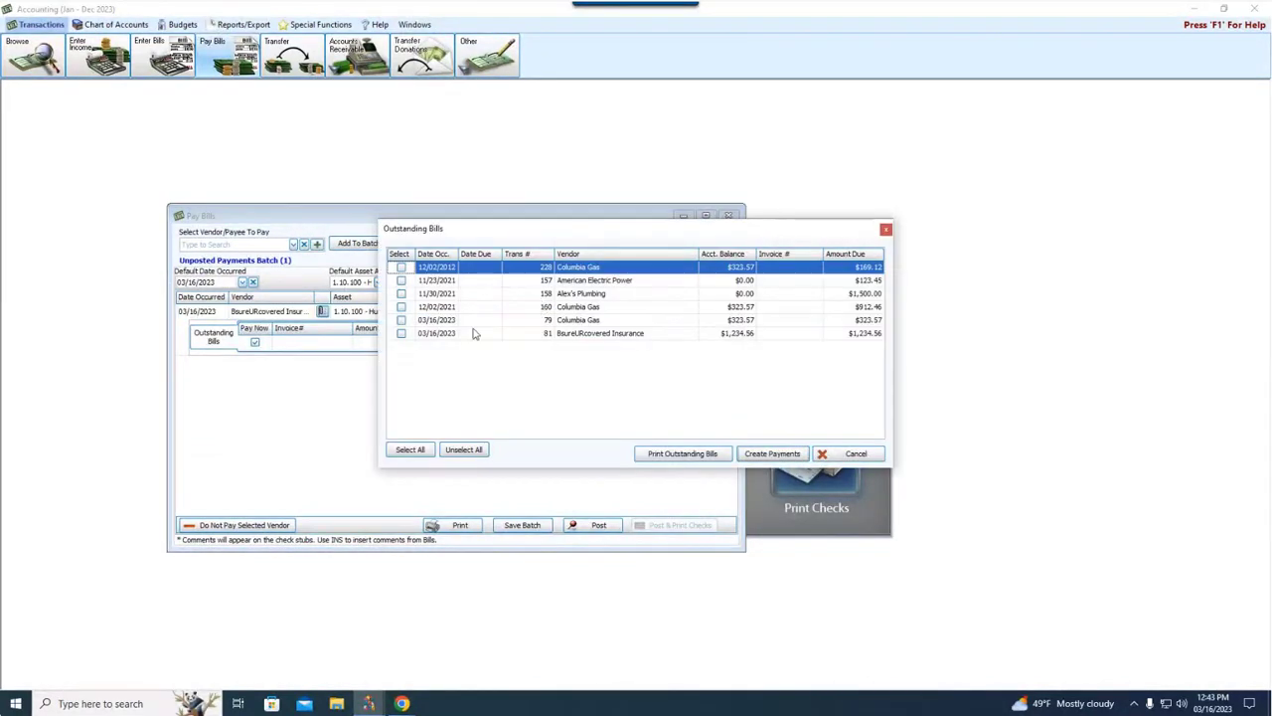
left_click(602, 322)
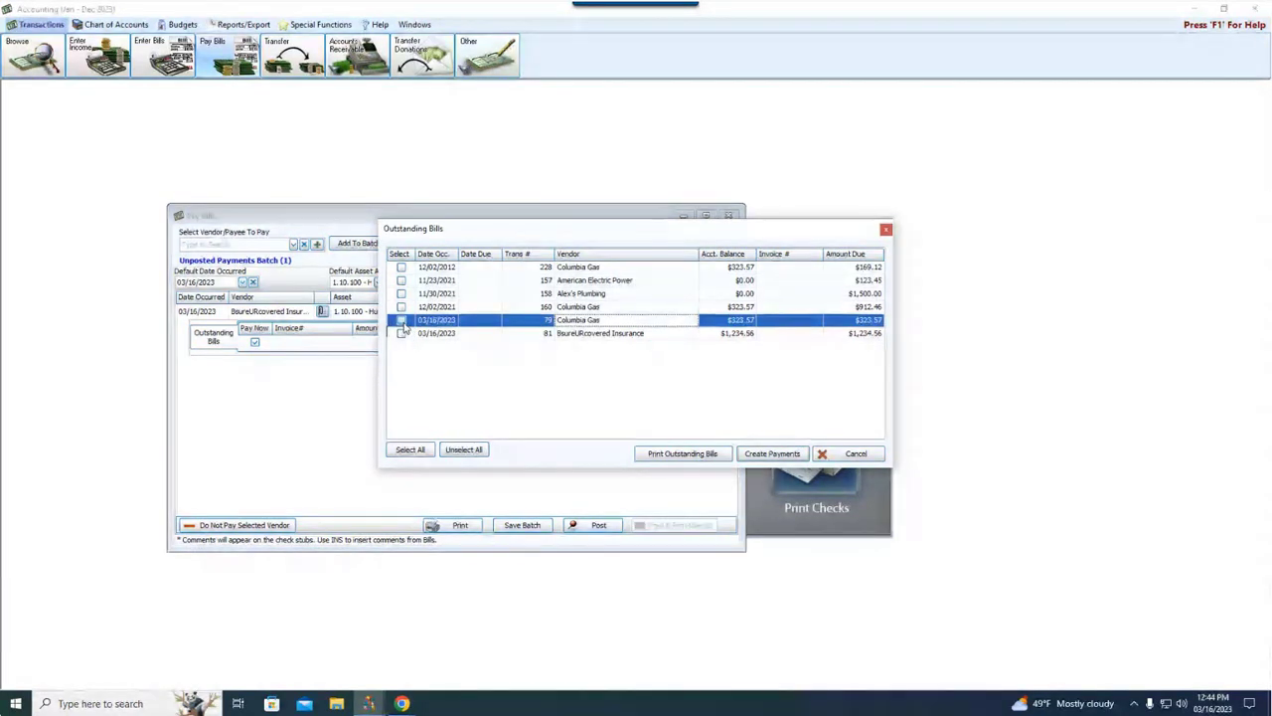
left_click(402, 321)
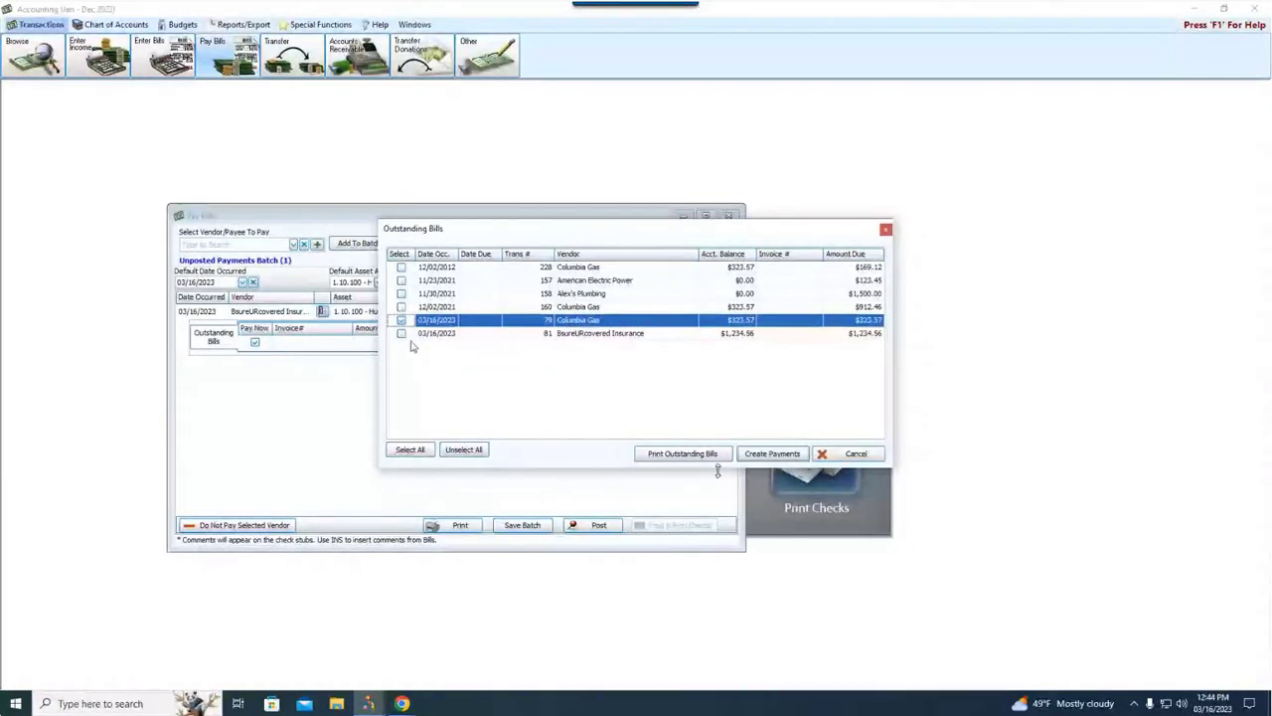
left_click(765, 454)
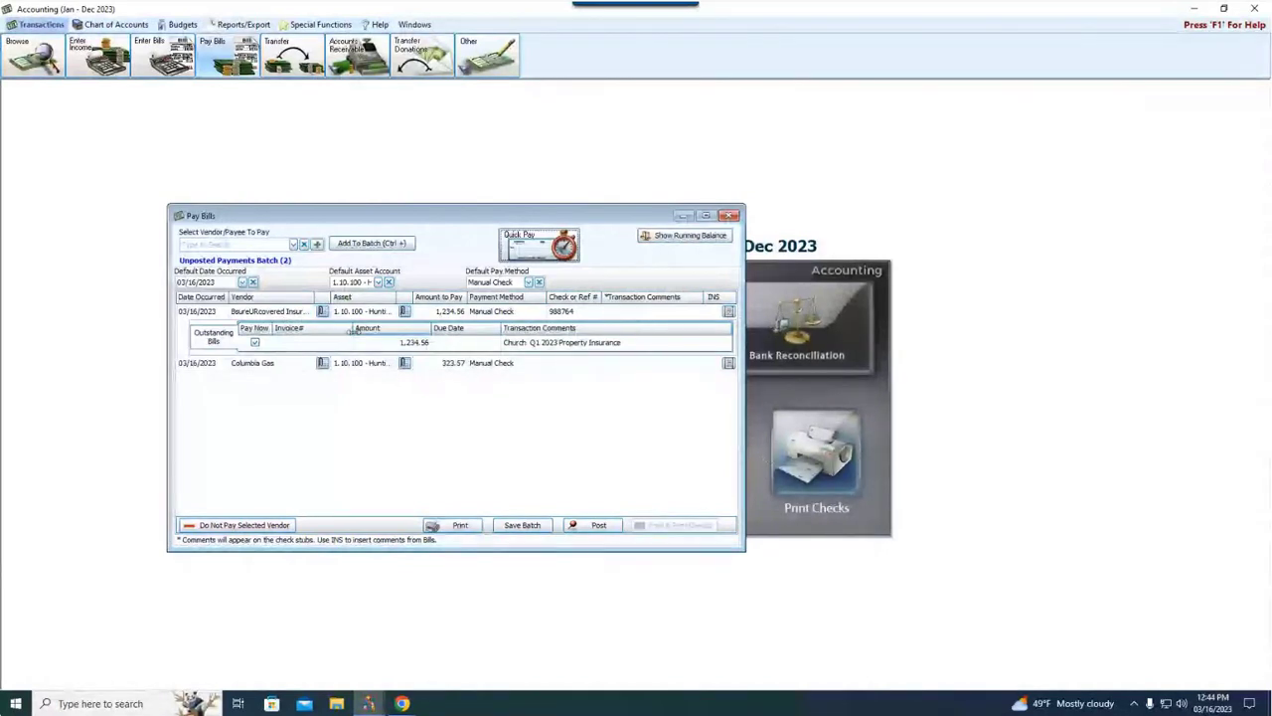
left_click(464, 362)
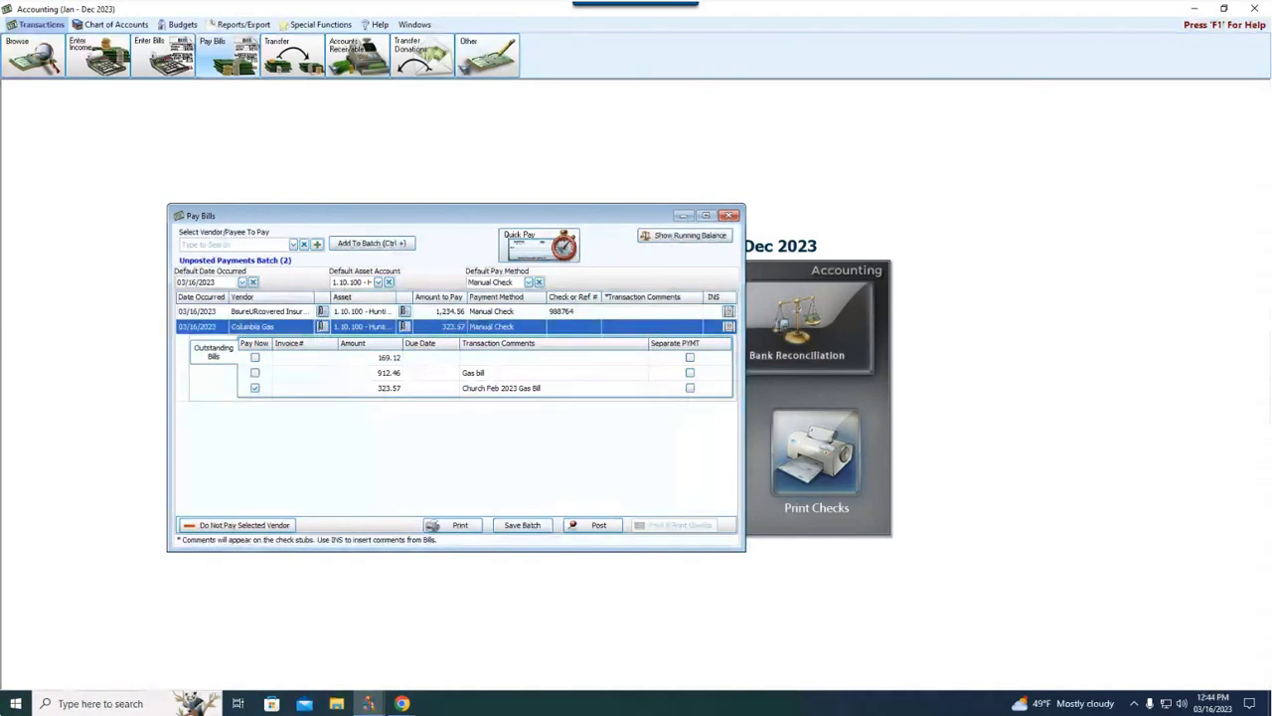
left_click(251, 526)
left_click(695, 390)
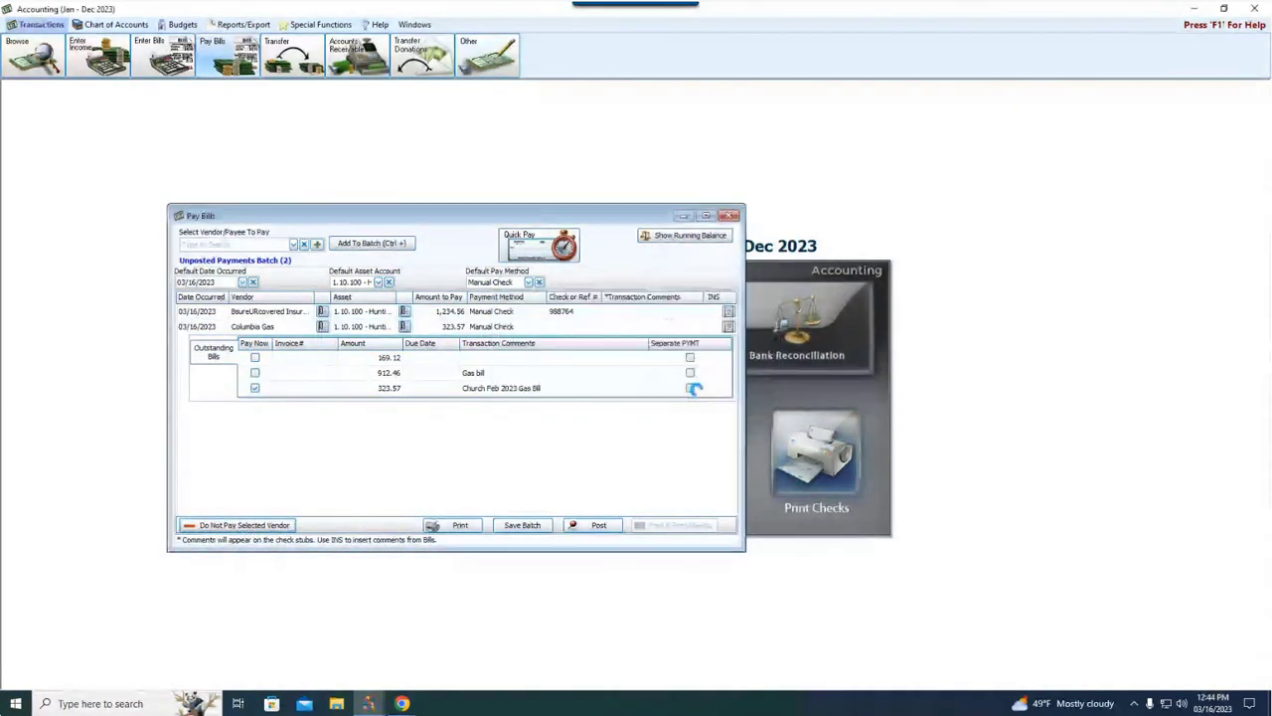
Post the $1,234.56 church property insurance payment without printing the transaction
left_click(599, 525)
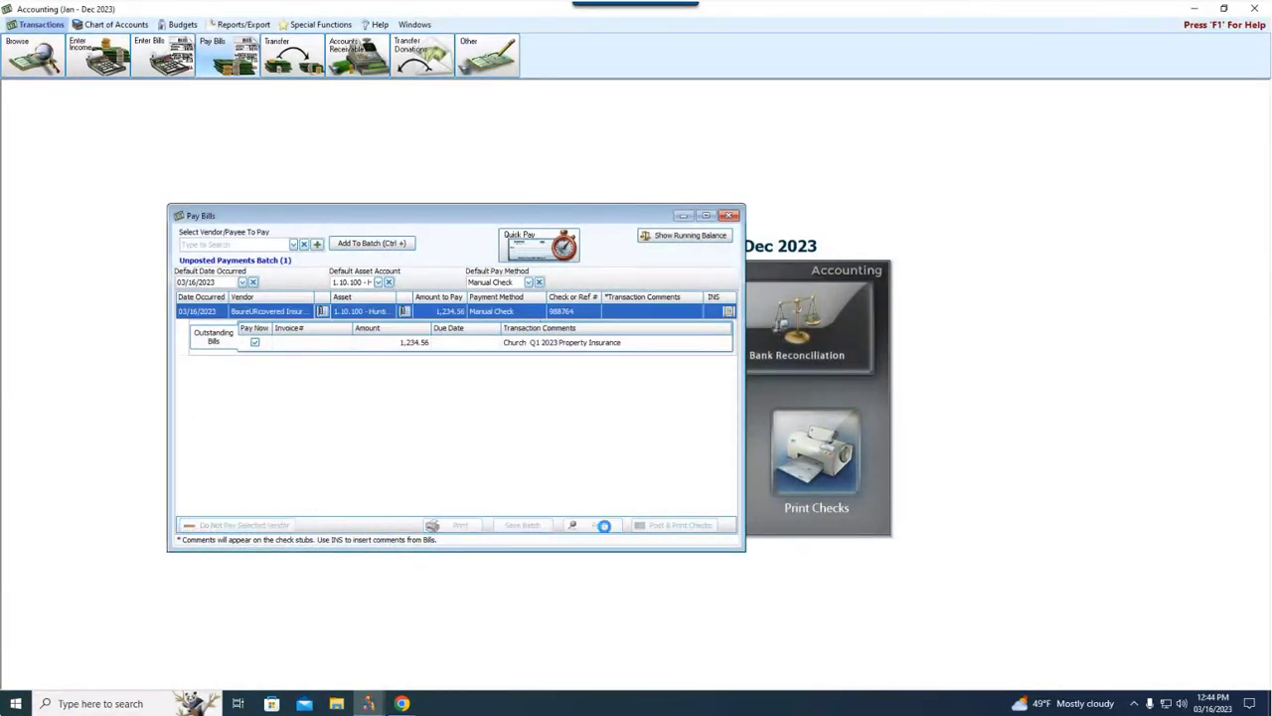
left_click(748, 391)
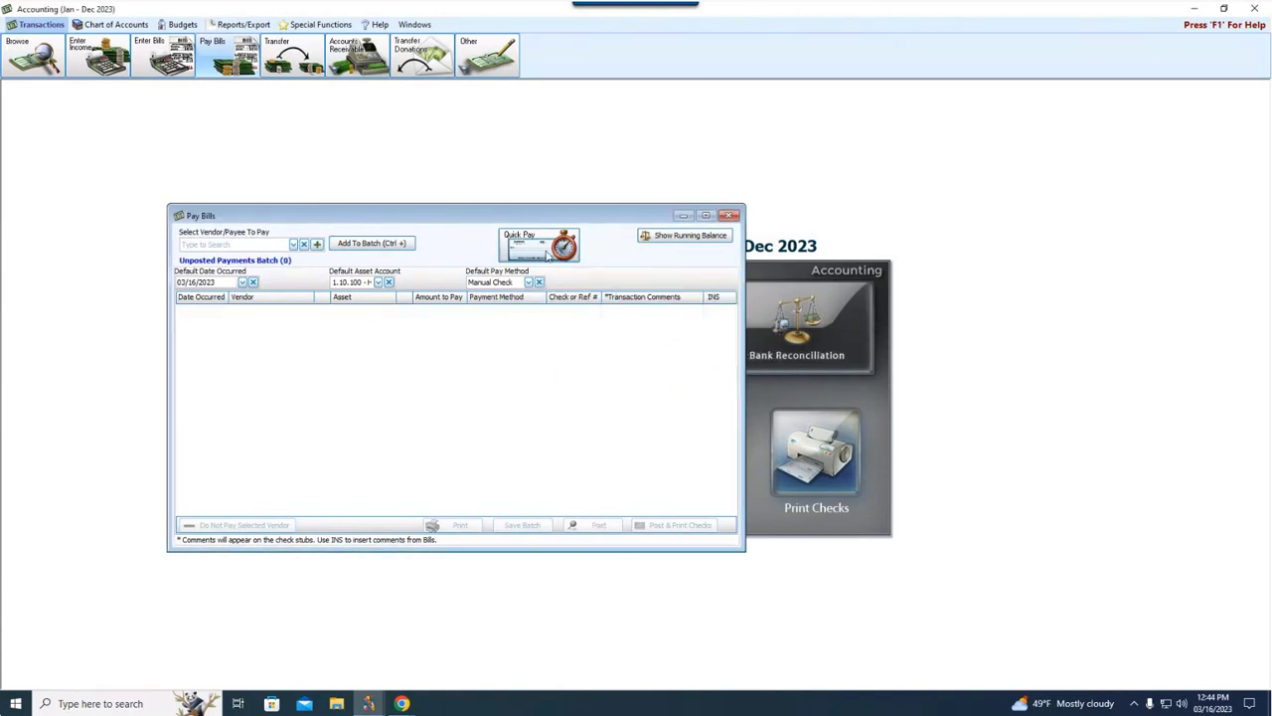
Select the $323.57 Columbia Gas bill dated 03/16/2023 from the outstanding bills and create its payment
left_click(538, 245)
left_click(553, 298)
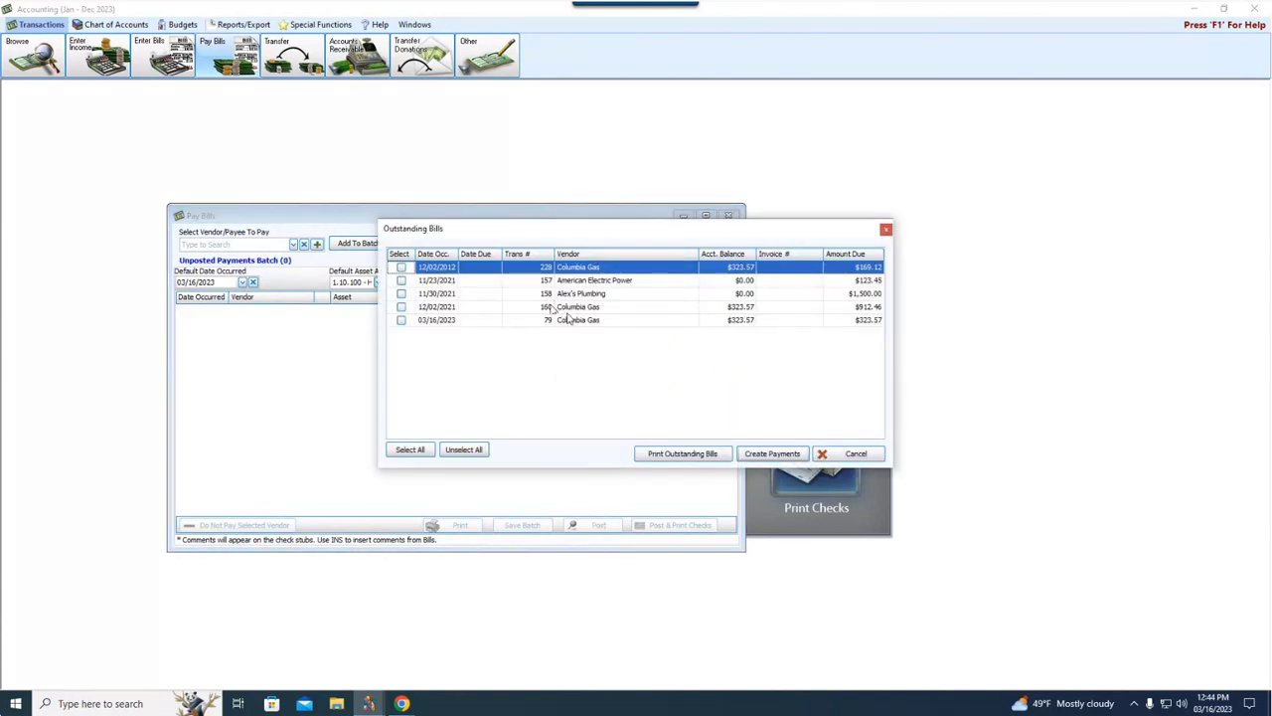
left_click(402, 320)
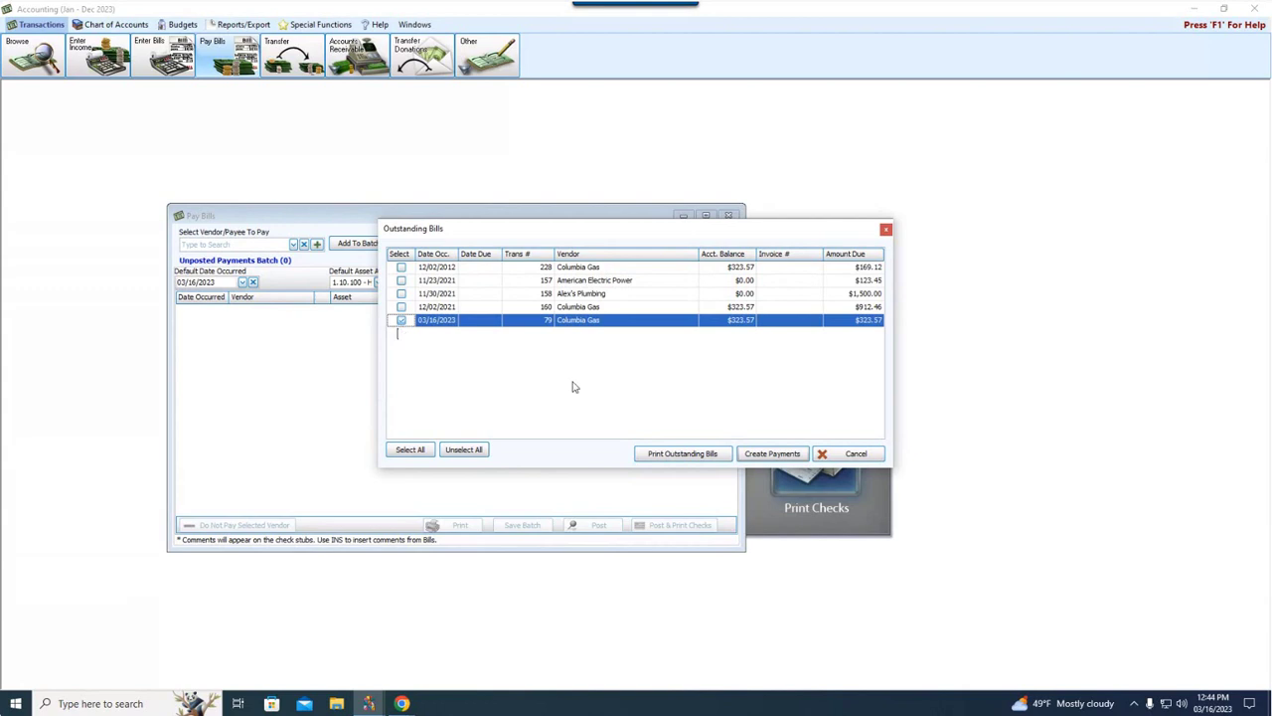
left_click(766, 455)
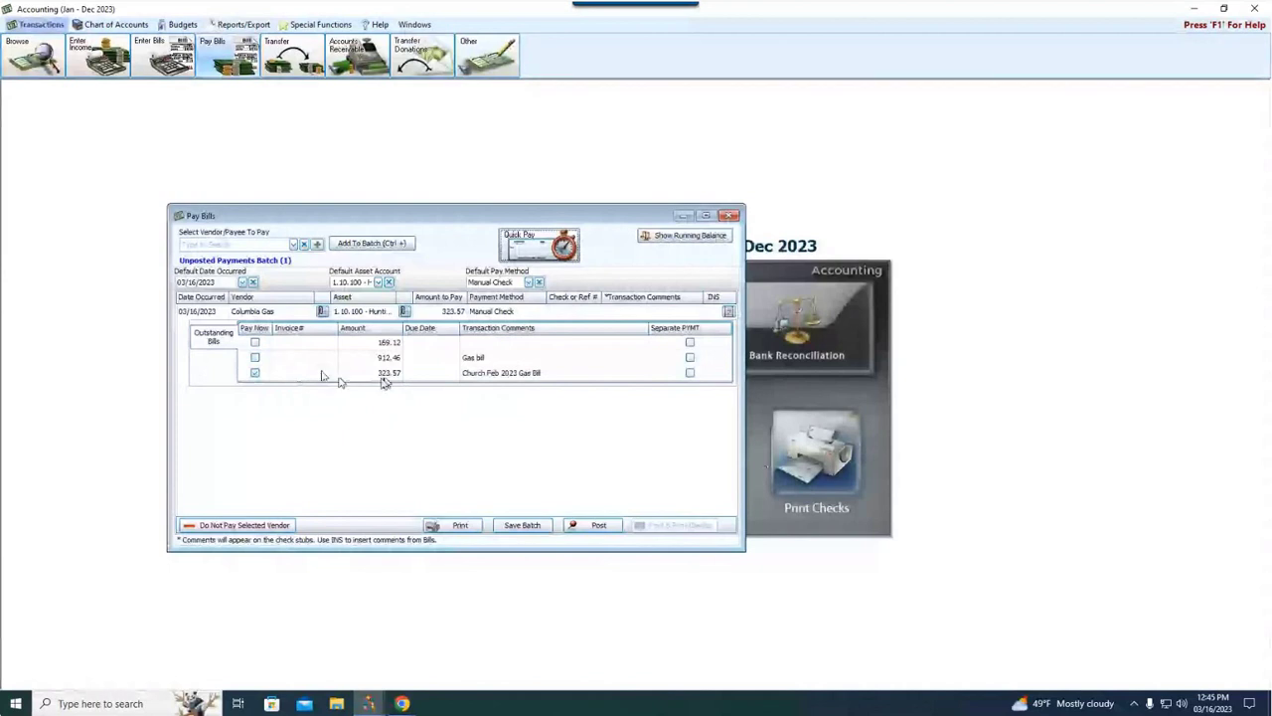
Unmark the Church Feb 2023 Gas Bill, set the Columbia Gas amount to pay to 123.57, and check the effect in the running balances
left_click(254, 373)
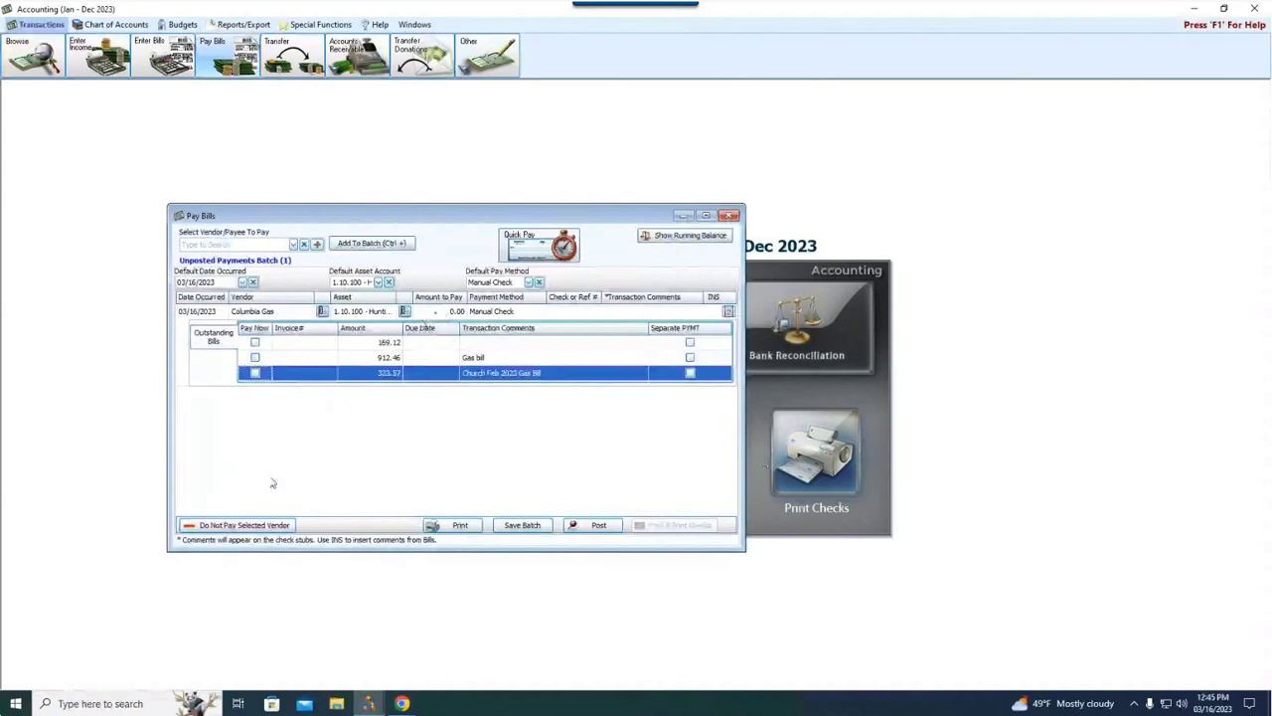
left_click(441, 312)
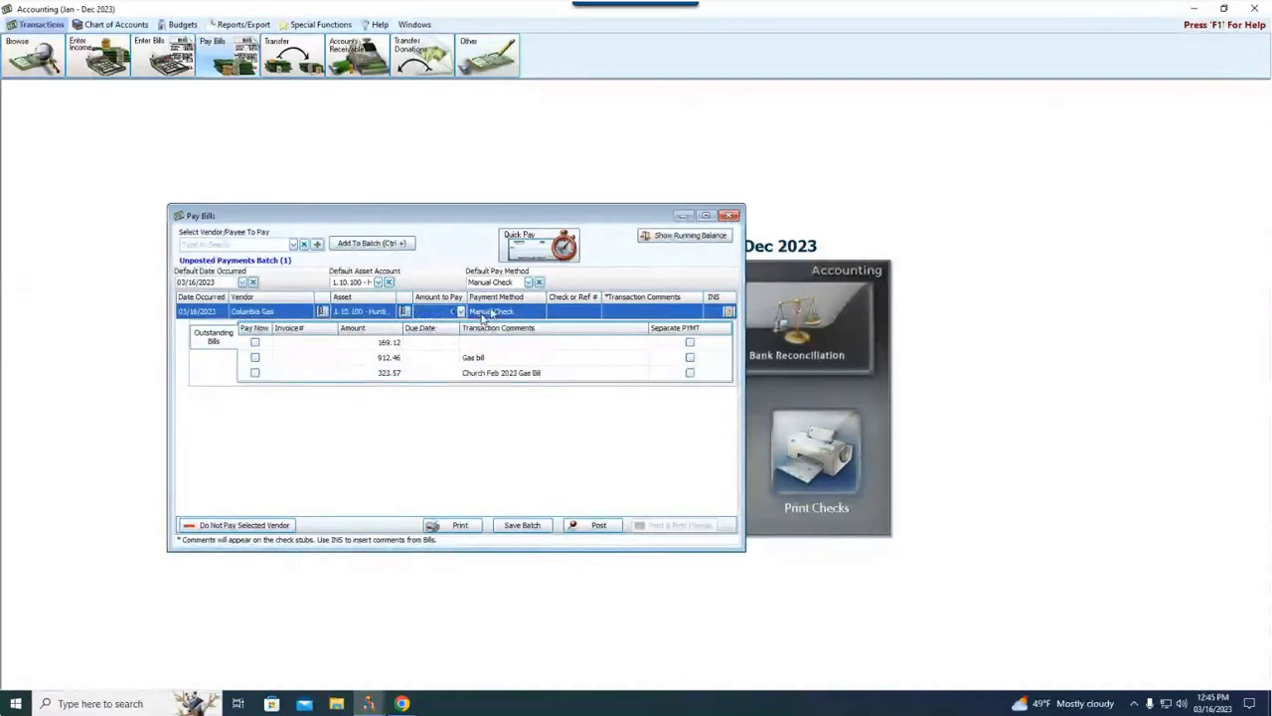
type("123.57")
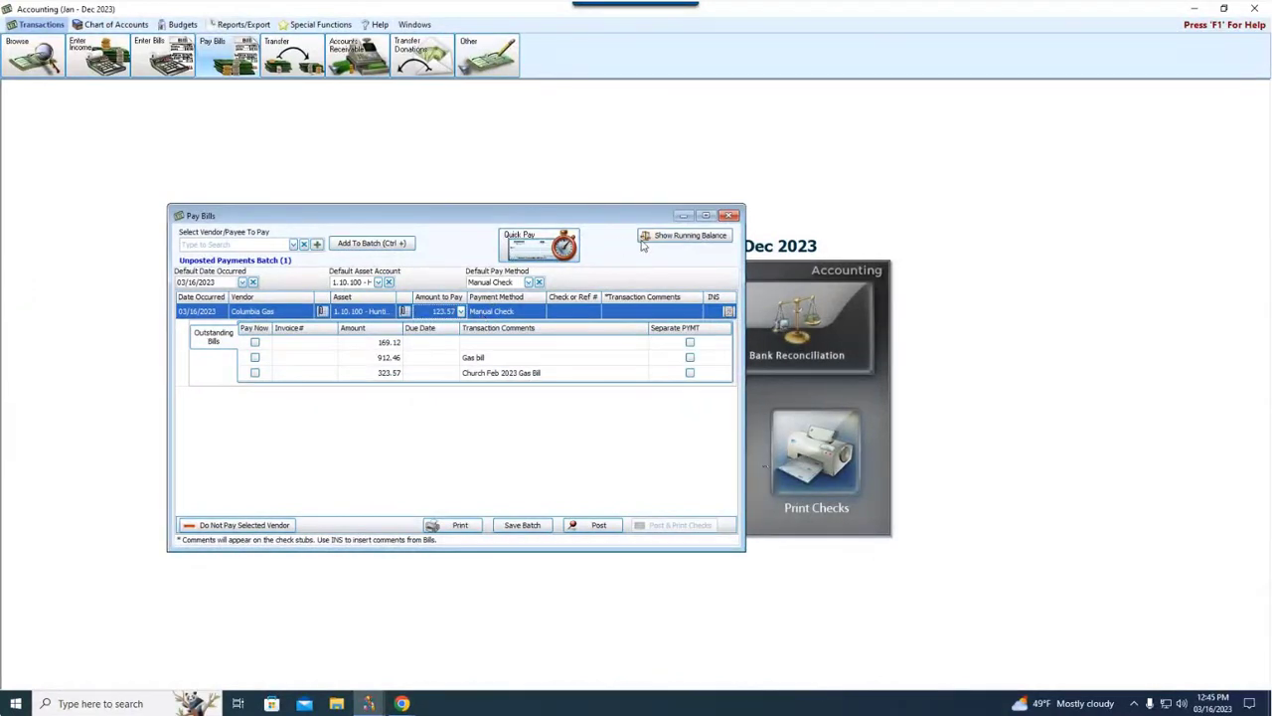
left_click(656, 238)
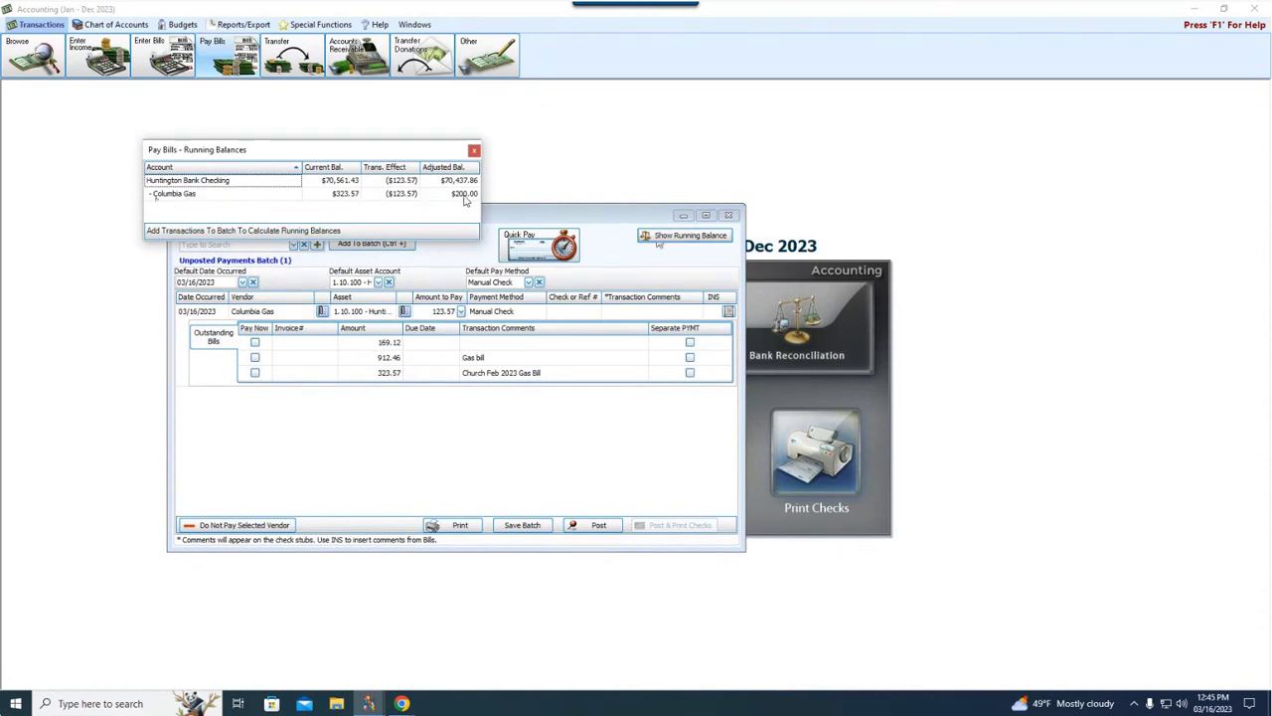
left_click_drag(418, 149, 638, 132)
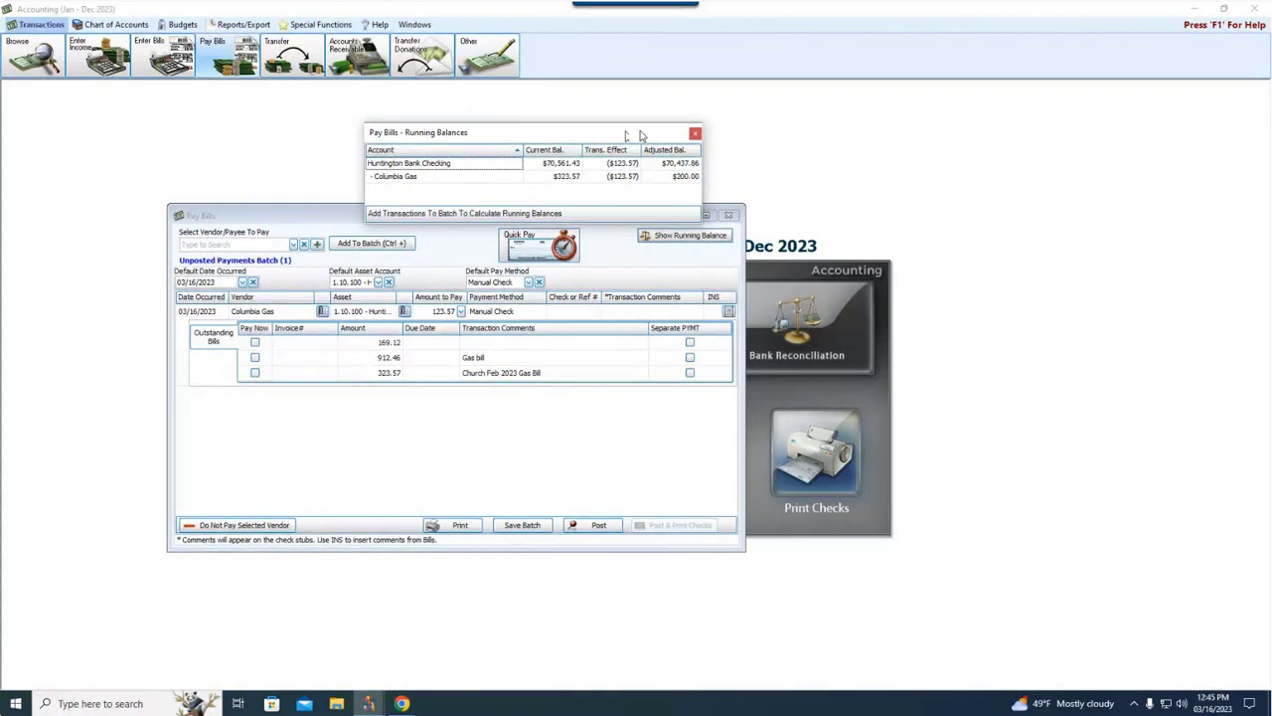
Set the default pay method to Computer Check and post the partial Columbia Gas payment without printing the transaction
left_click(528, 288)
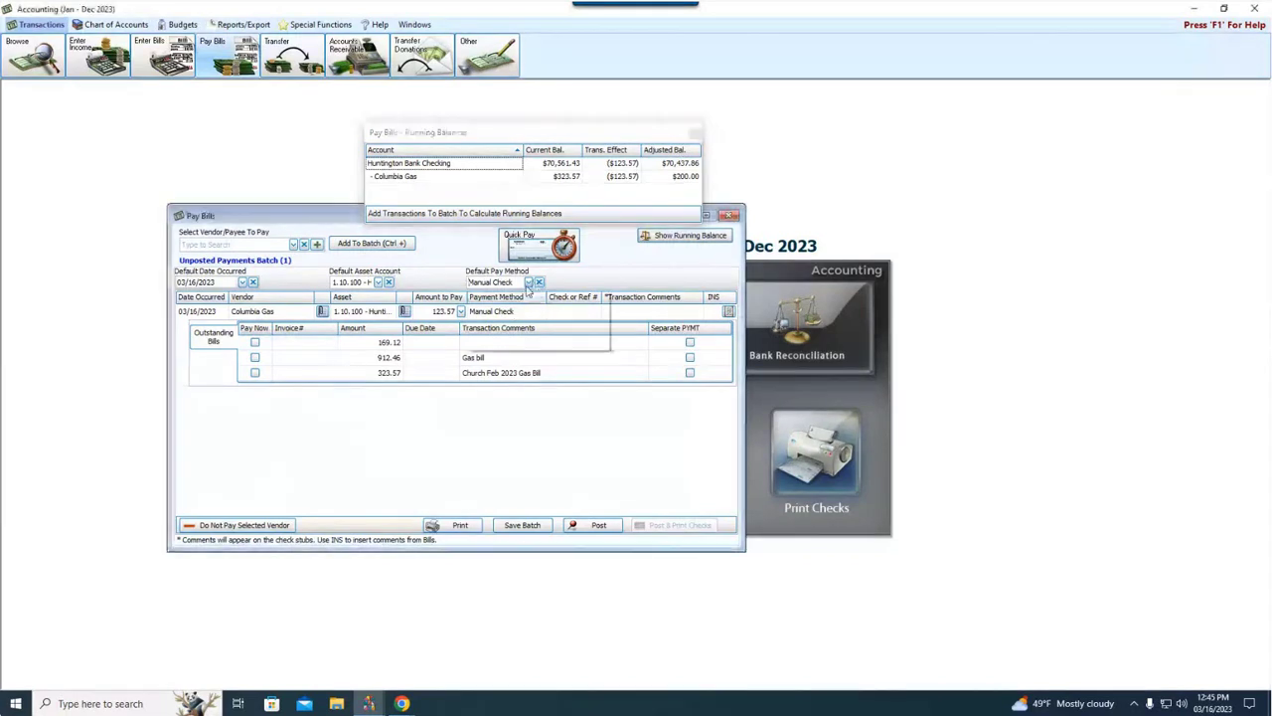
left_click(497, 307)
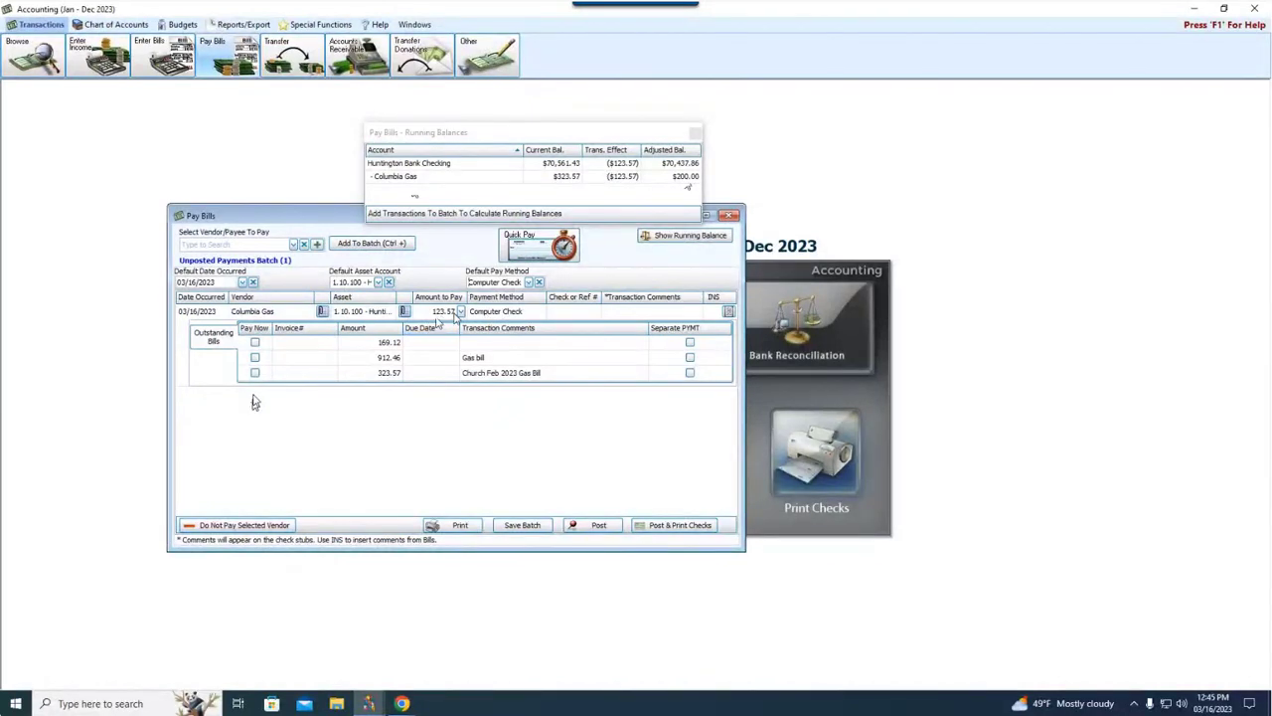
left_click(602, 529)
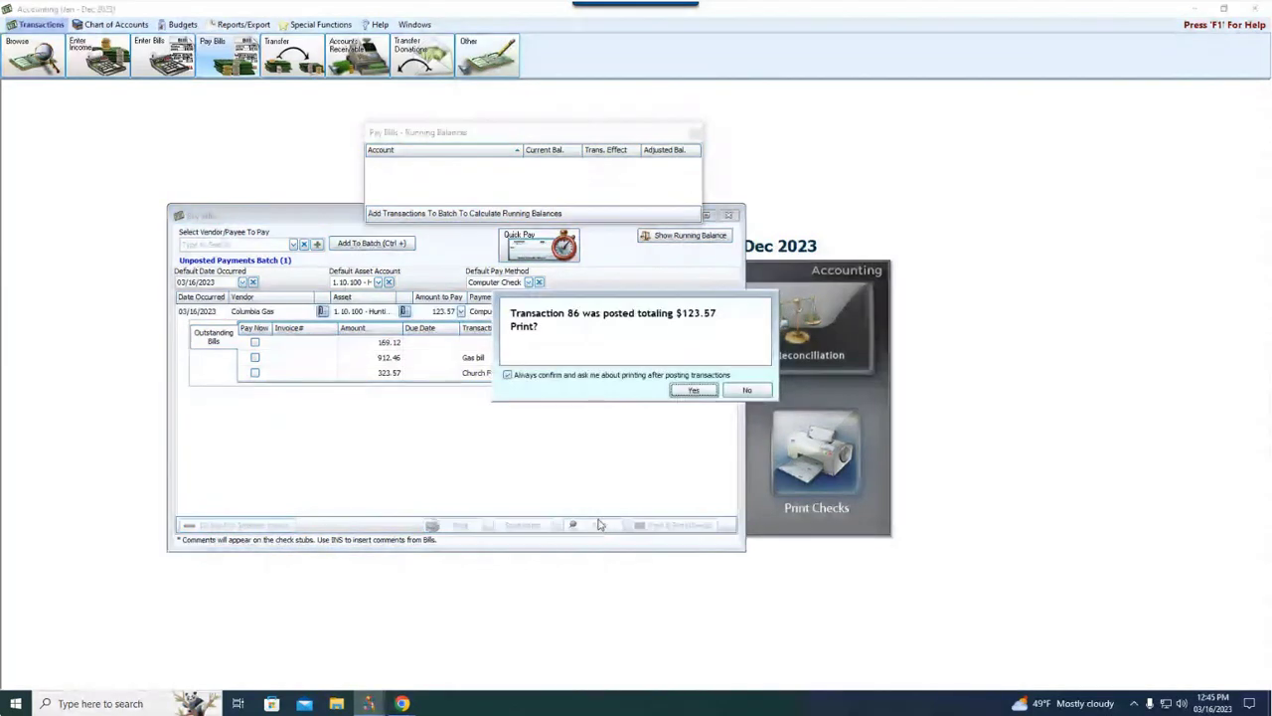
left_click(749, 392)
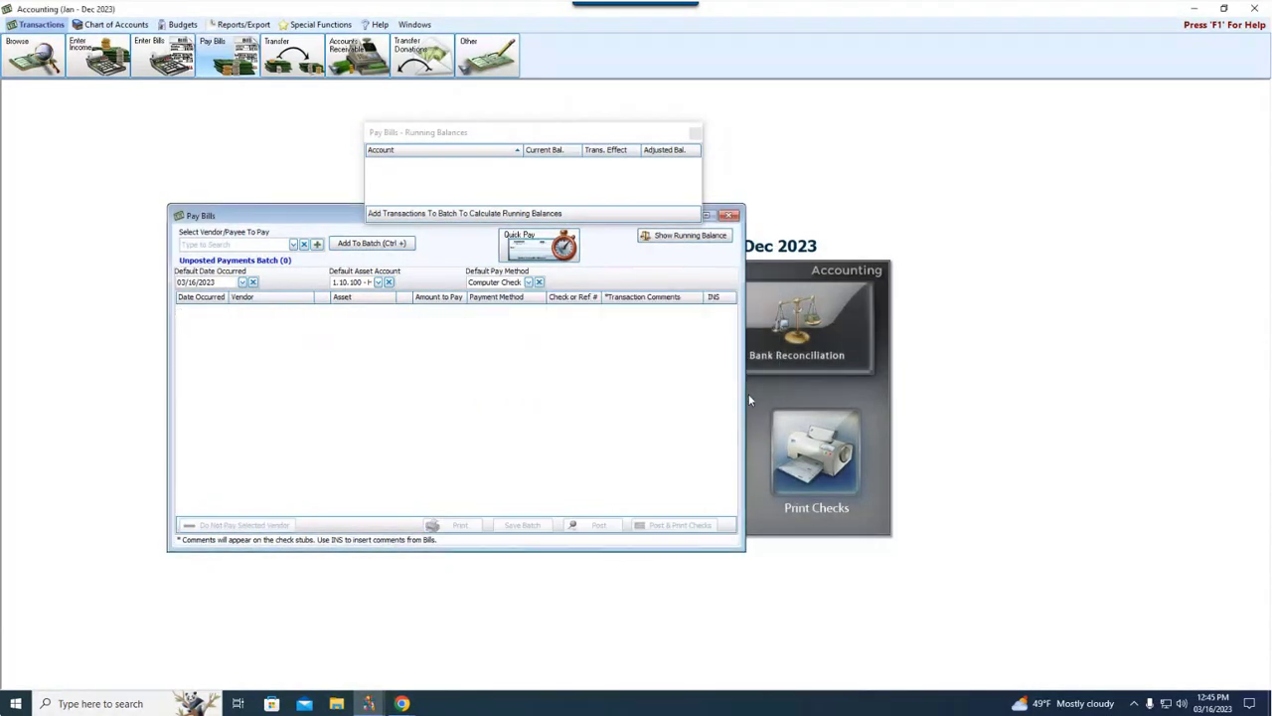
Create another payment for the Columbia Gas bill dated 03/16/2023 from the outstanding bills to cover the rest of it
left_click(542, 246)
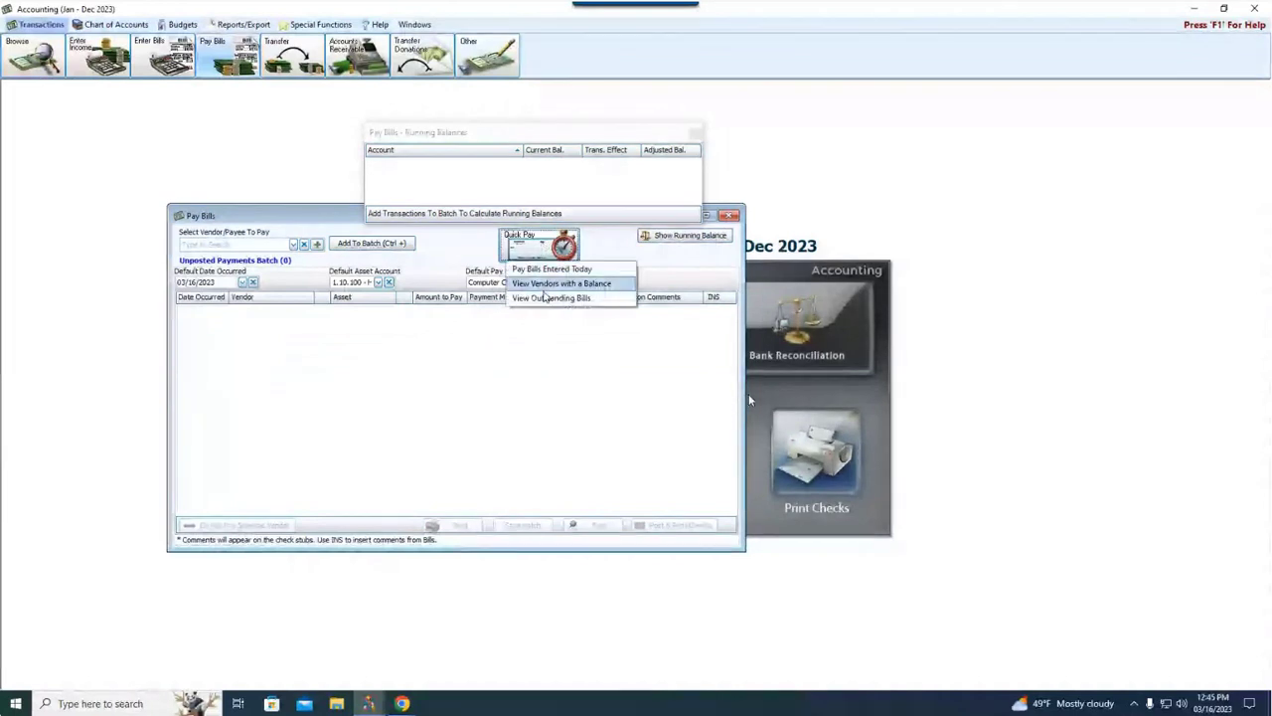
left_click(550, 299)
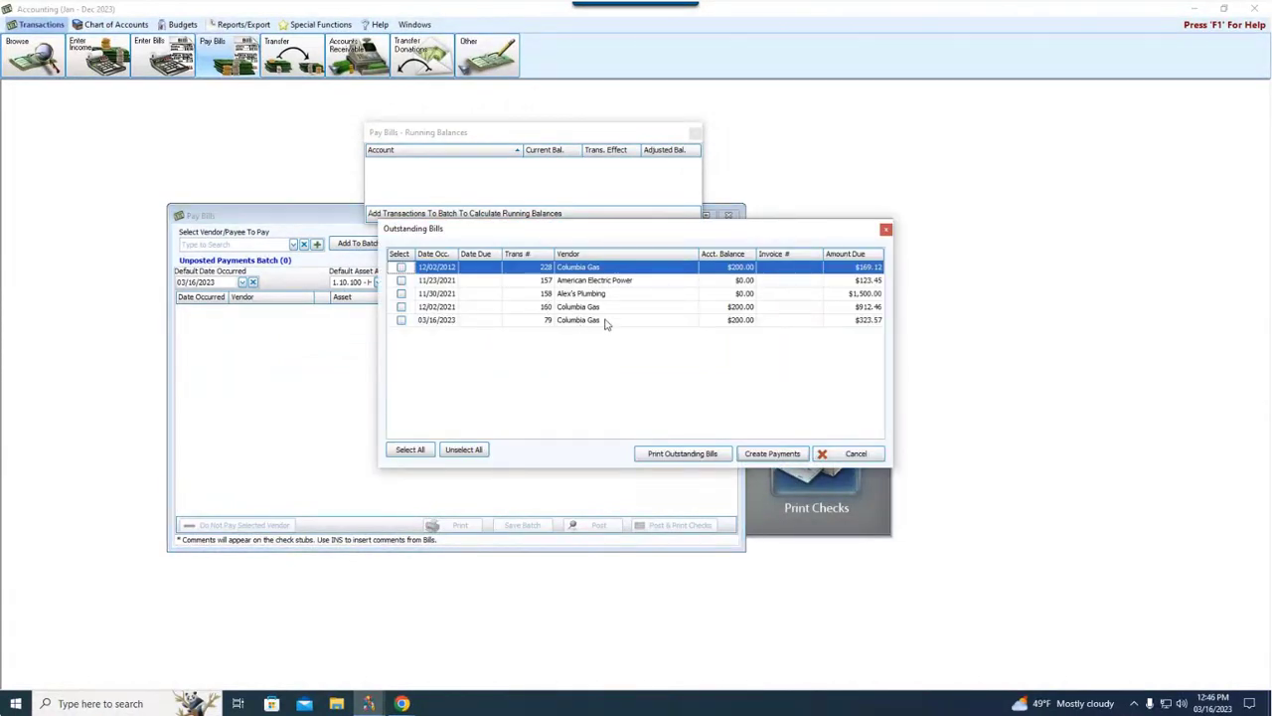
left_click(401, 321)
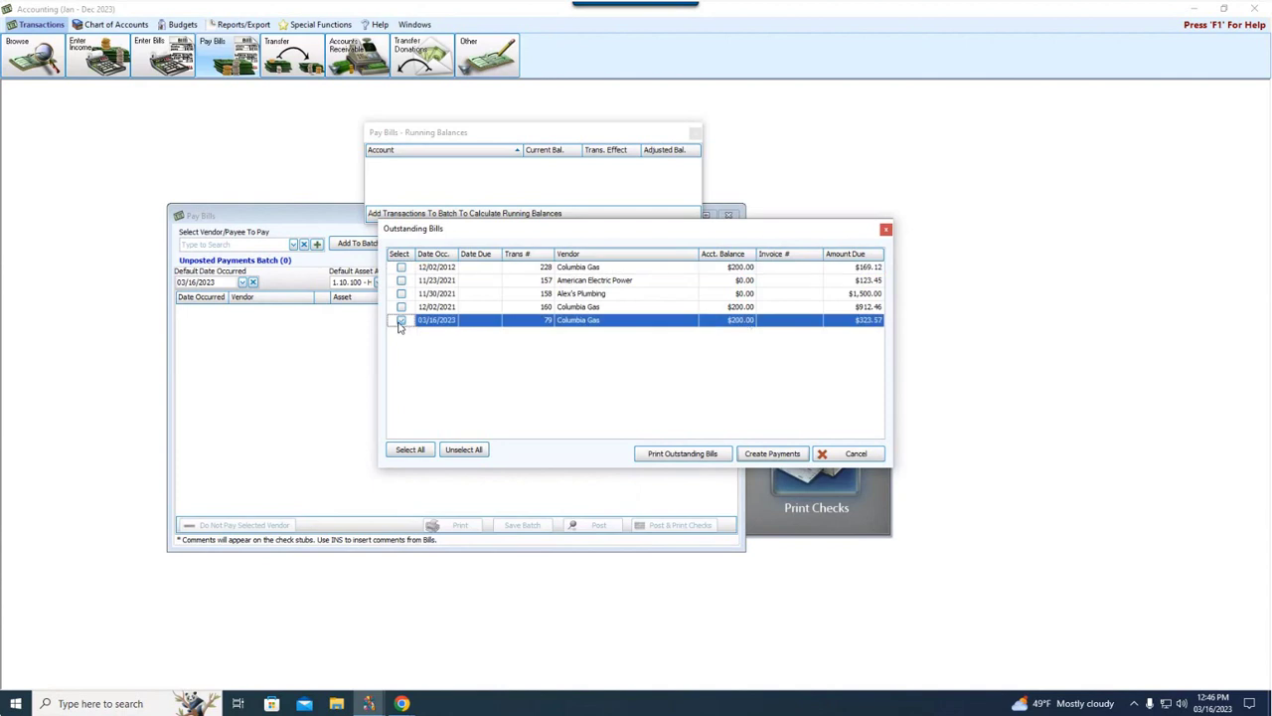
left_click(772, 455)
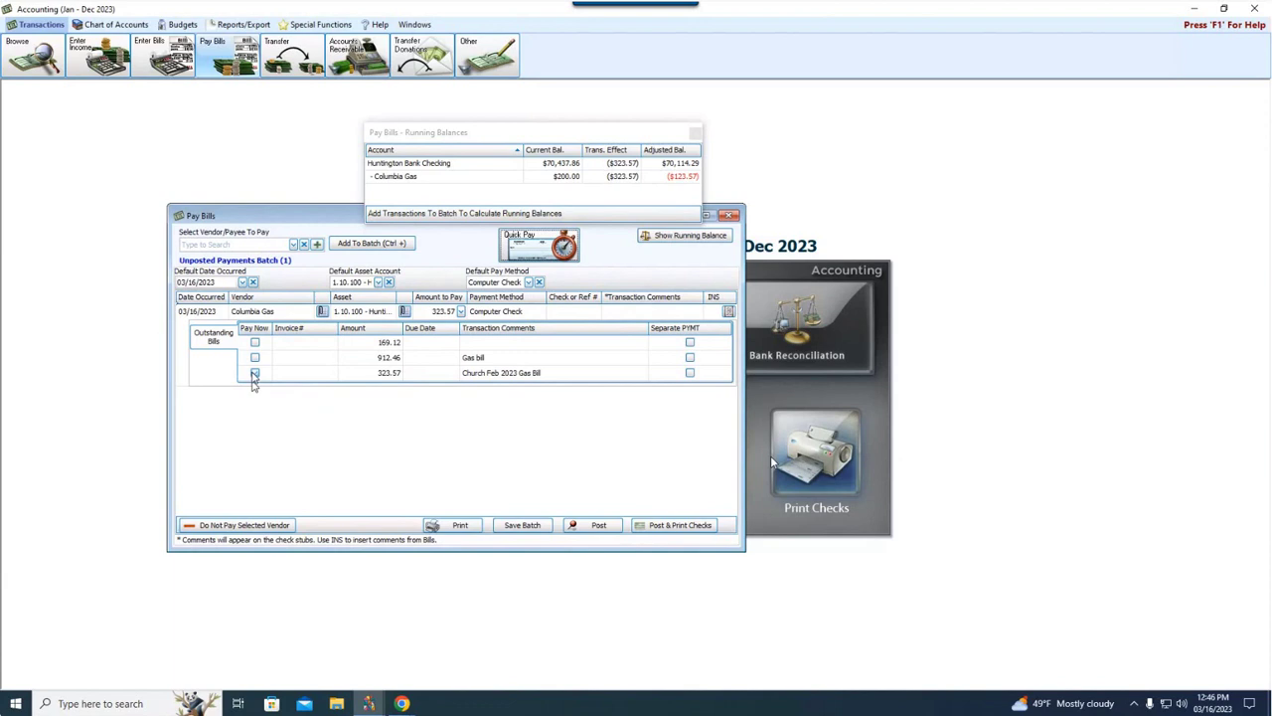
Set the Columbia Gas amount to pay to 200.00 with the Church Feb 2023 Gas Bill marked to pay, and refresh the running balances
left_click(254, 374)
key("Return")
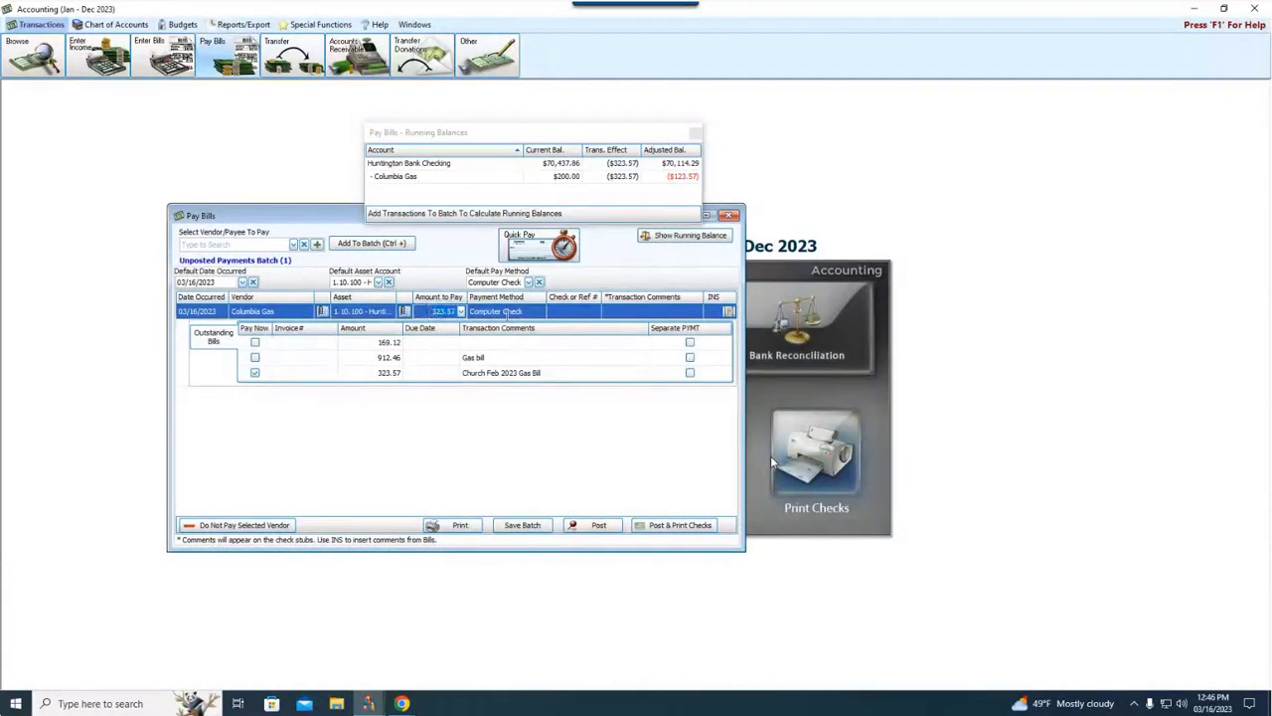
type("200")
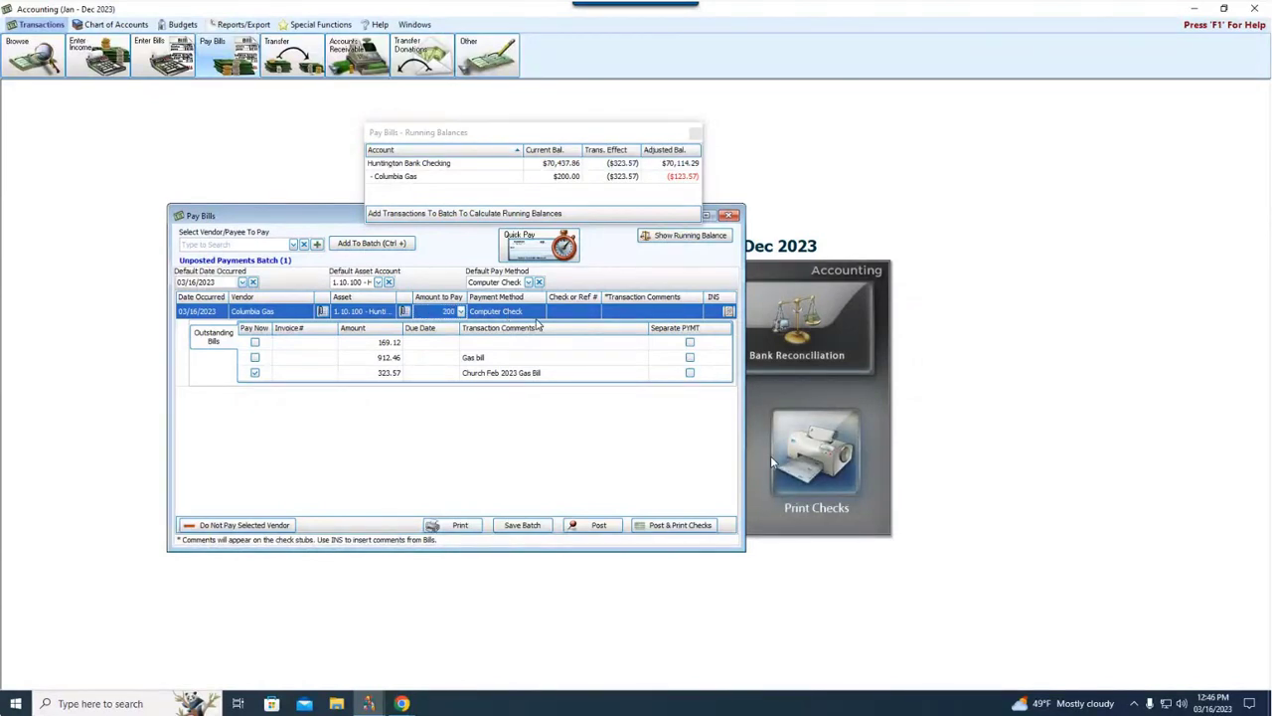
type(".00")
left_click(572, 138)
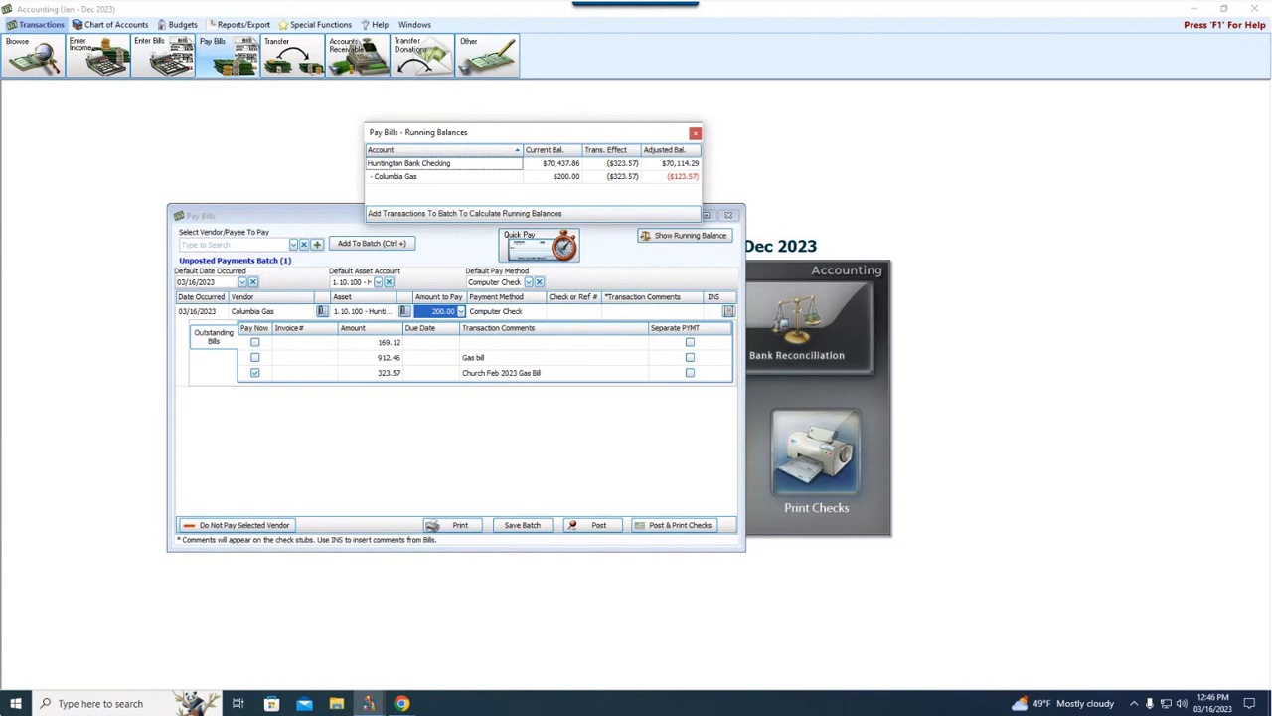
left_click(695, 132)
left_click(691, 236)
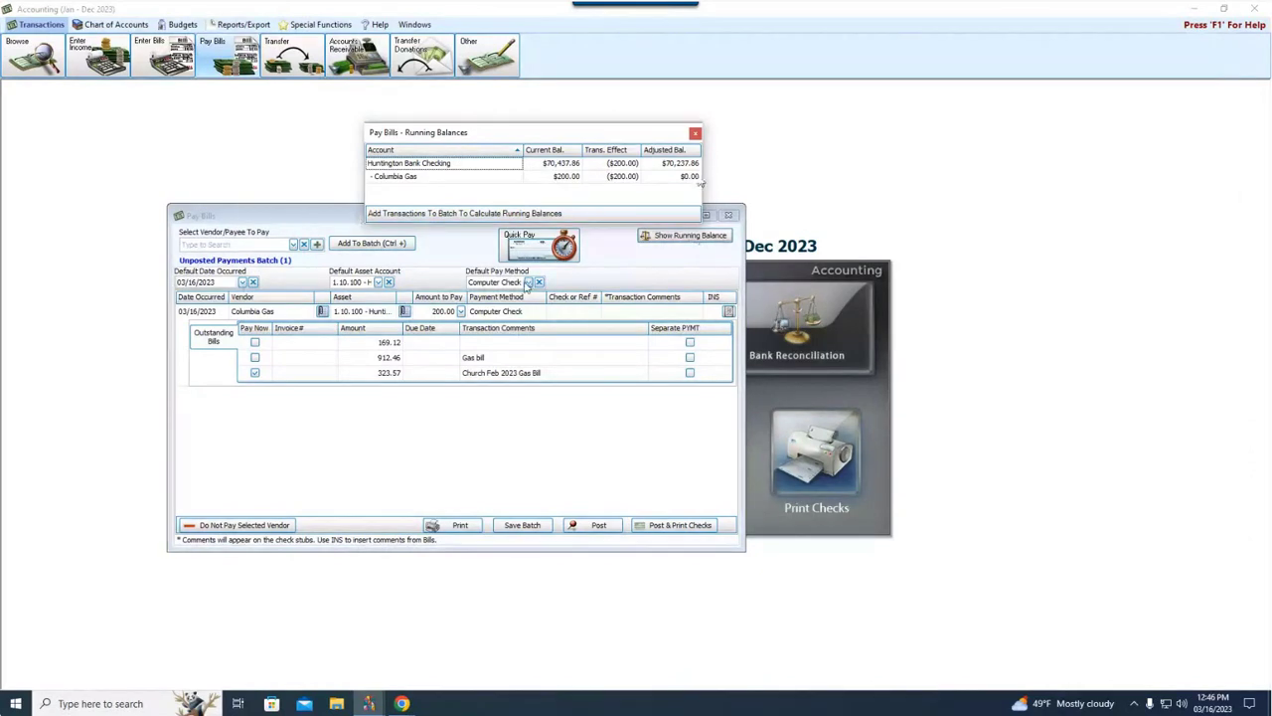
Post the $200.00 Columbia Gas payment and proceed to check printing, declining the transaction printout
left_click(255, 374)
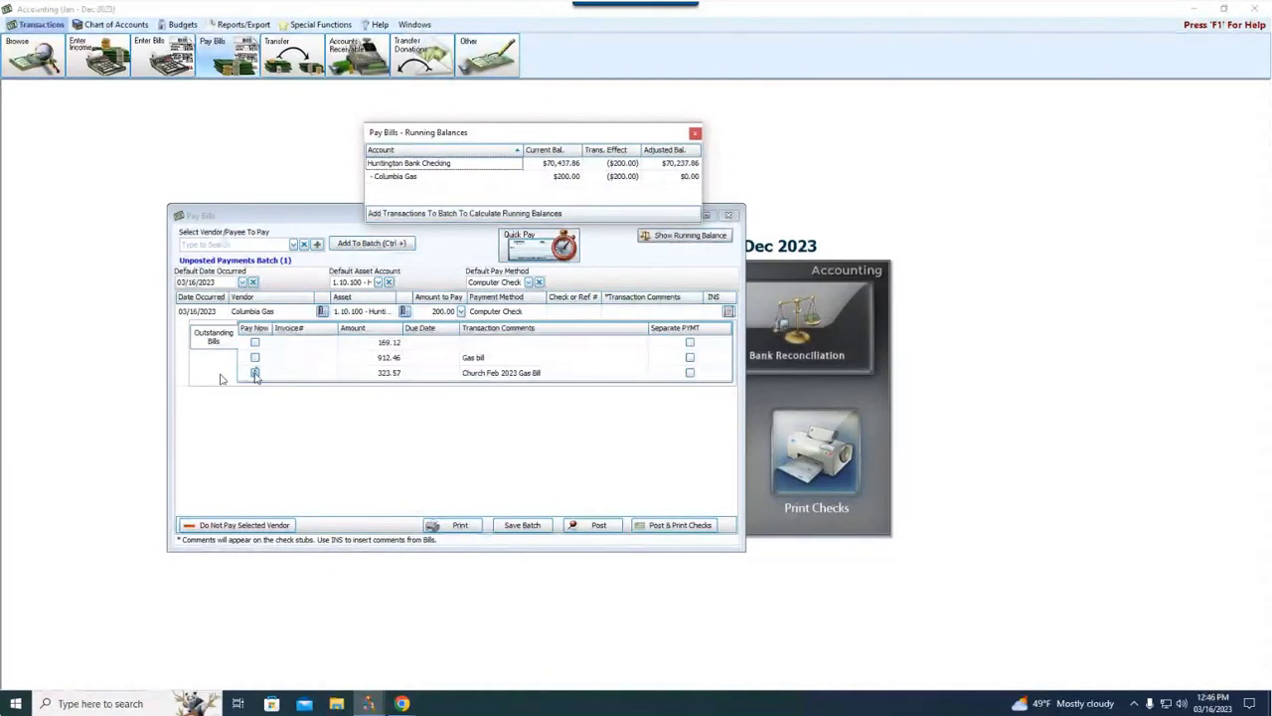
left_click(671, 527)
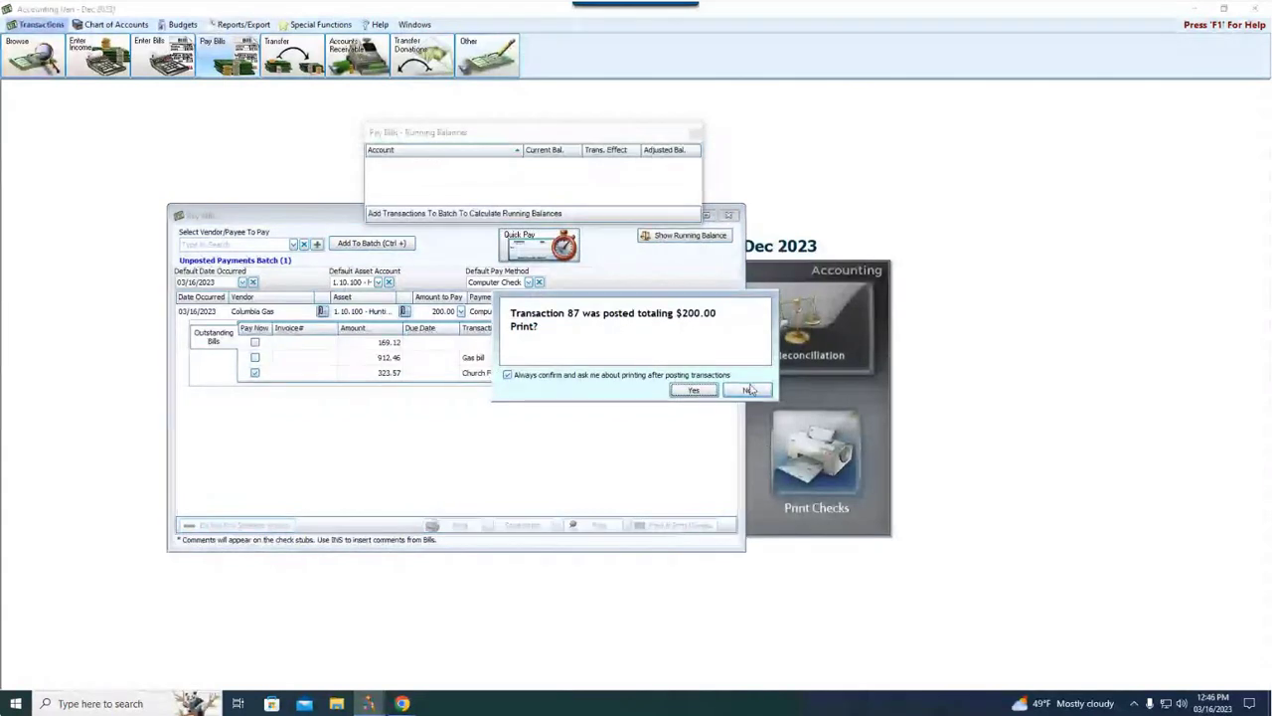
left_click(748, 388)
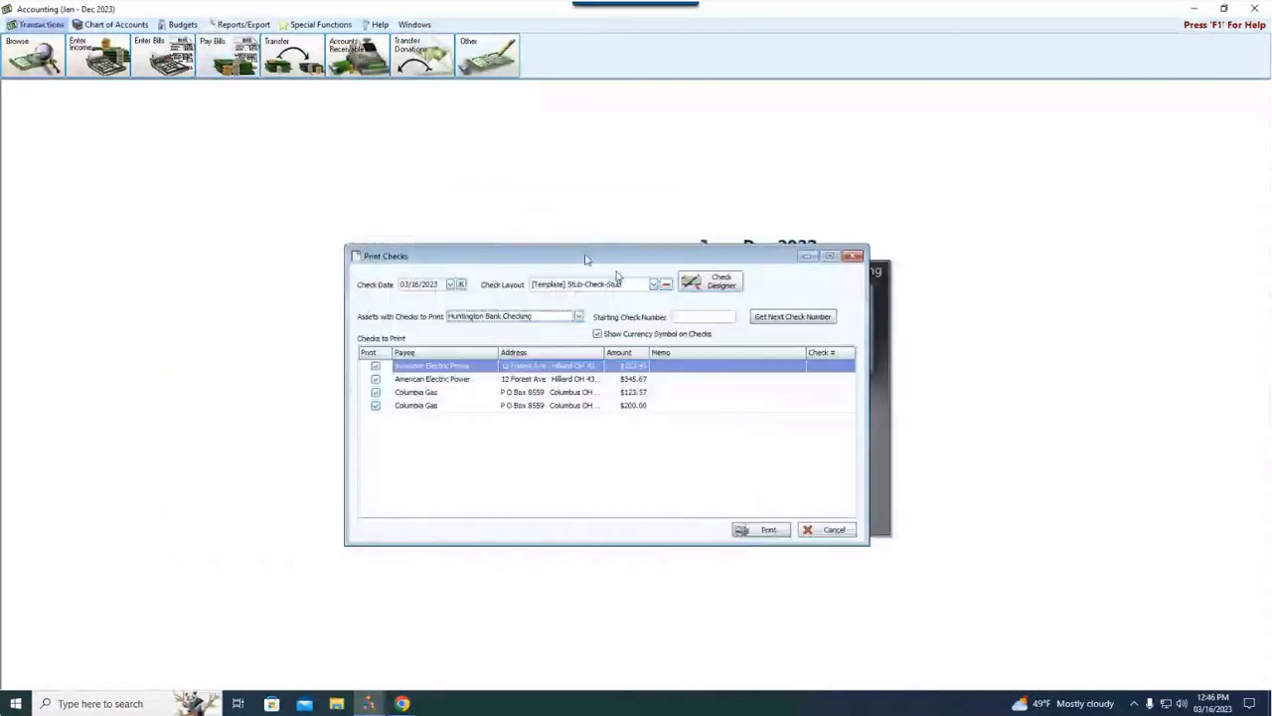
left_click_drag(585, 260, 583, 230)
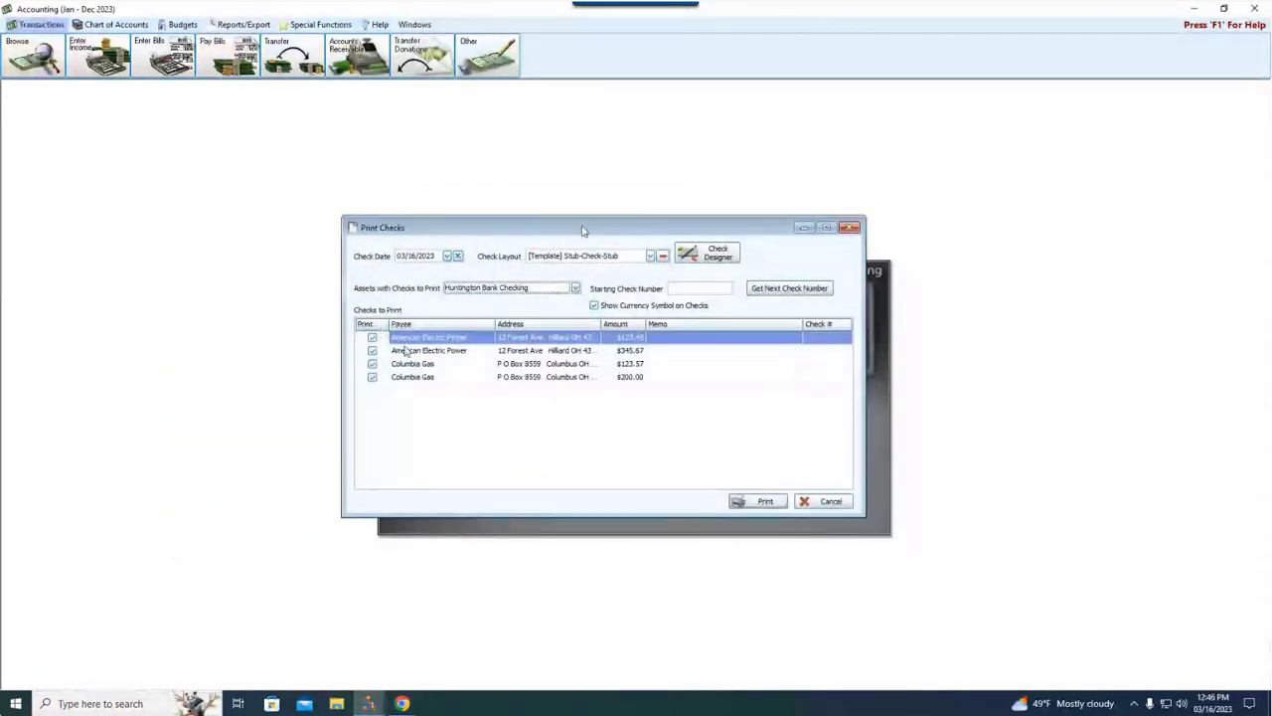